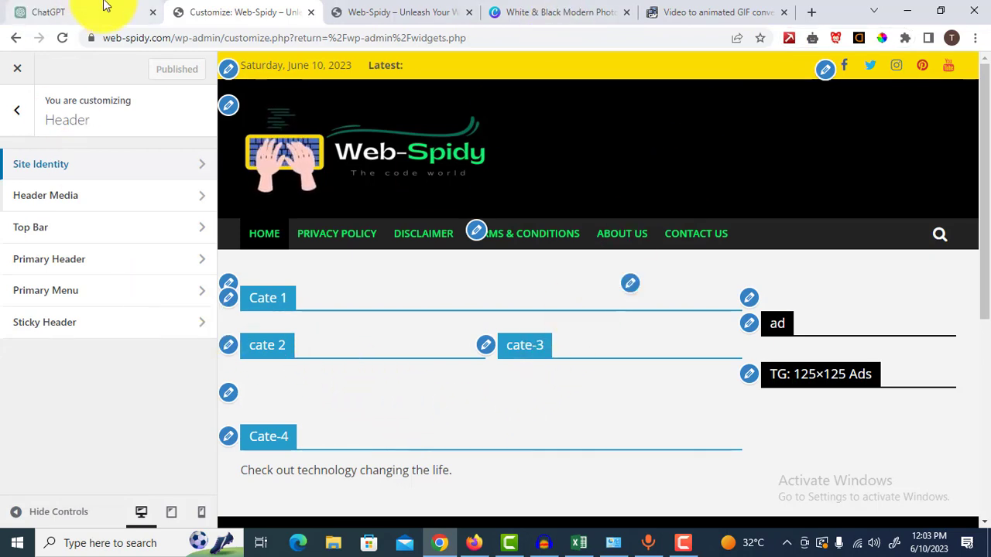
Step: Compare the Web-Spidy customizer with the live site and reload the homepage to check its header logo
left_click(428, 11)
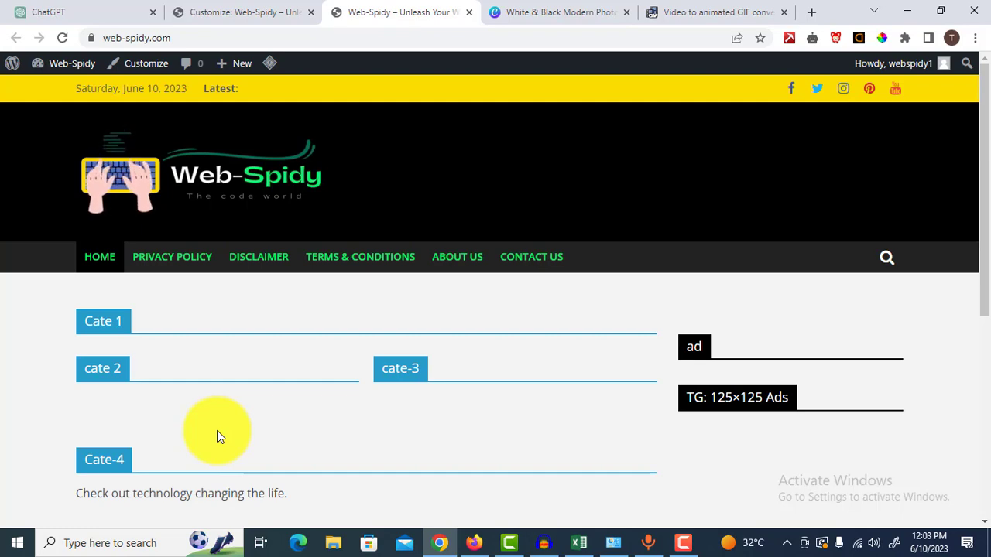
left_click(238, 6)
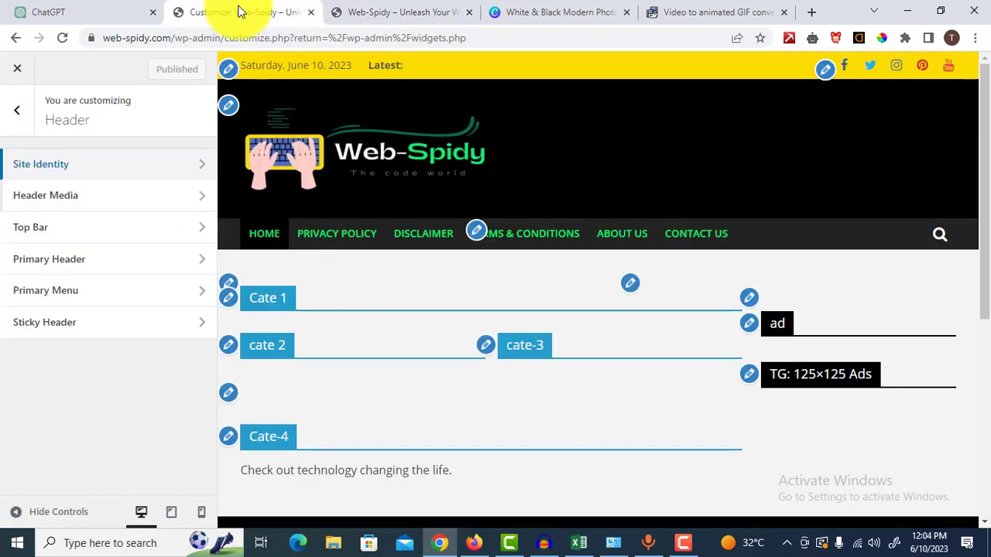
left_click(371, 8)
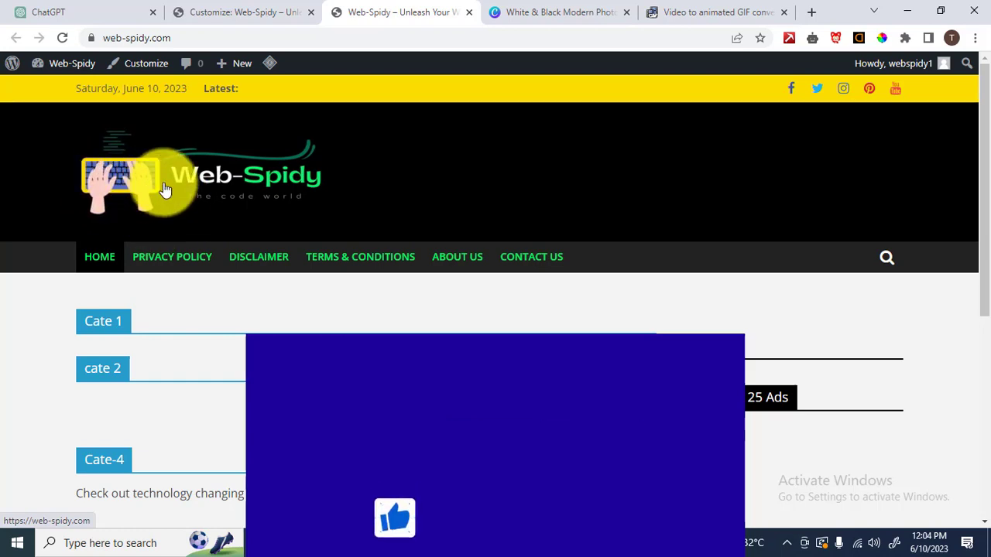
left_click(203, 39)
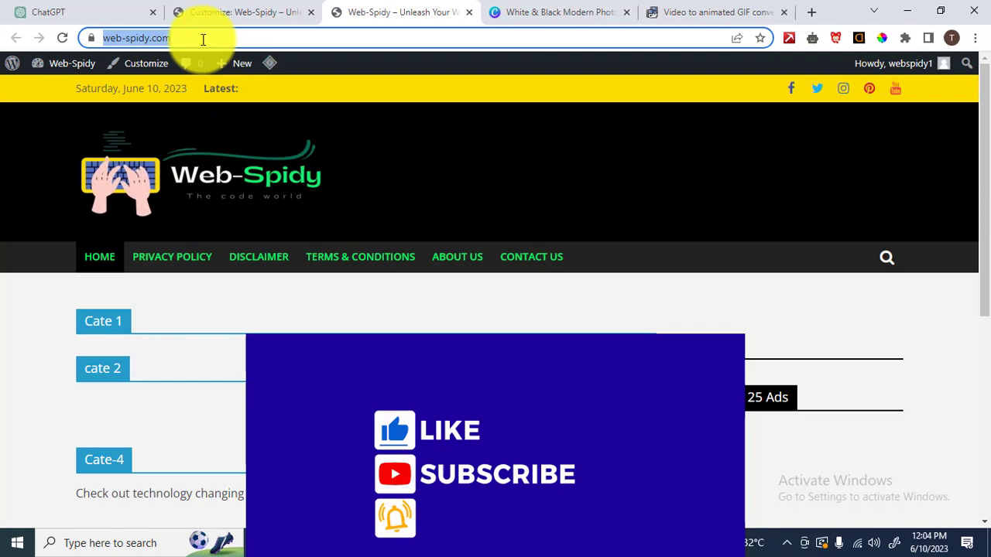
scroll(193, 201, "down", 5)
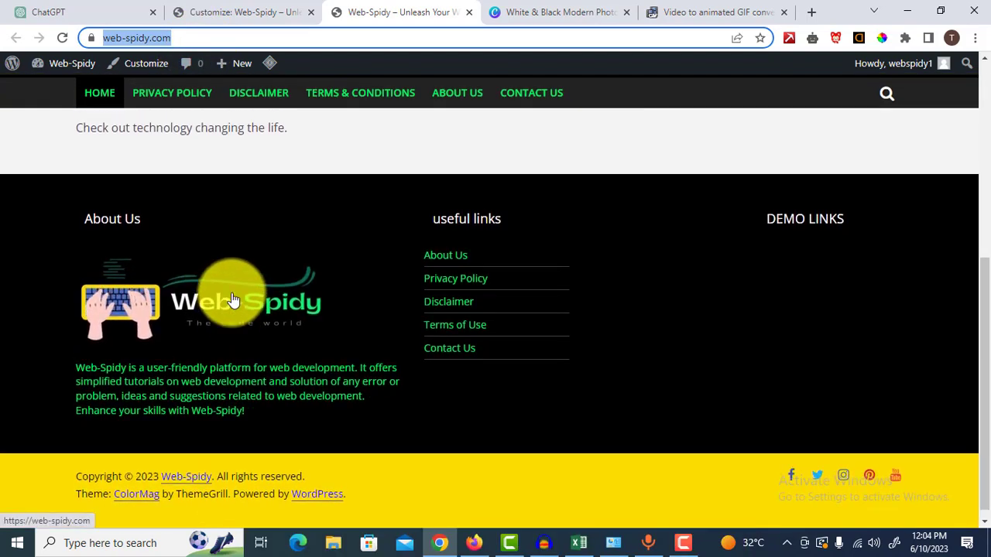
left_click(233, 299)
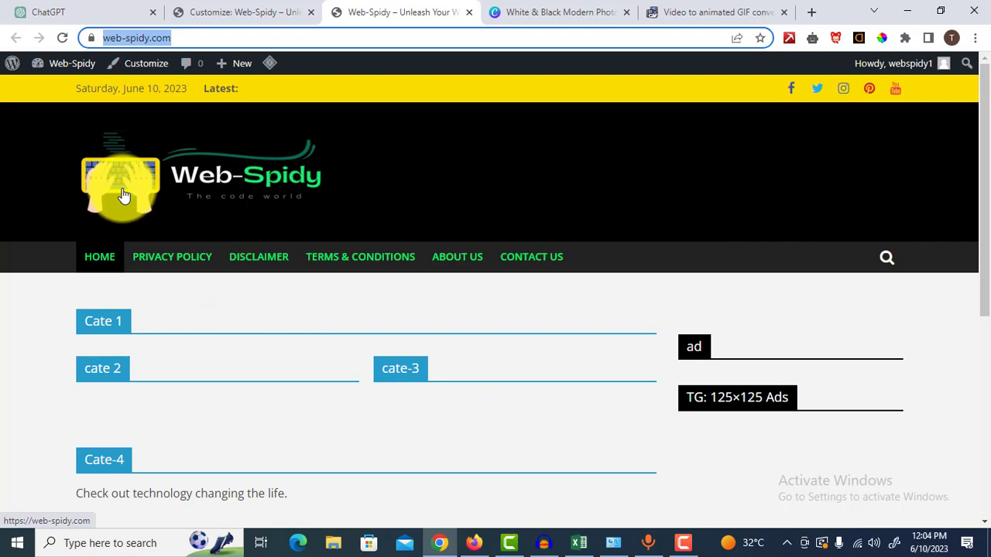
left_click(550, 13)
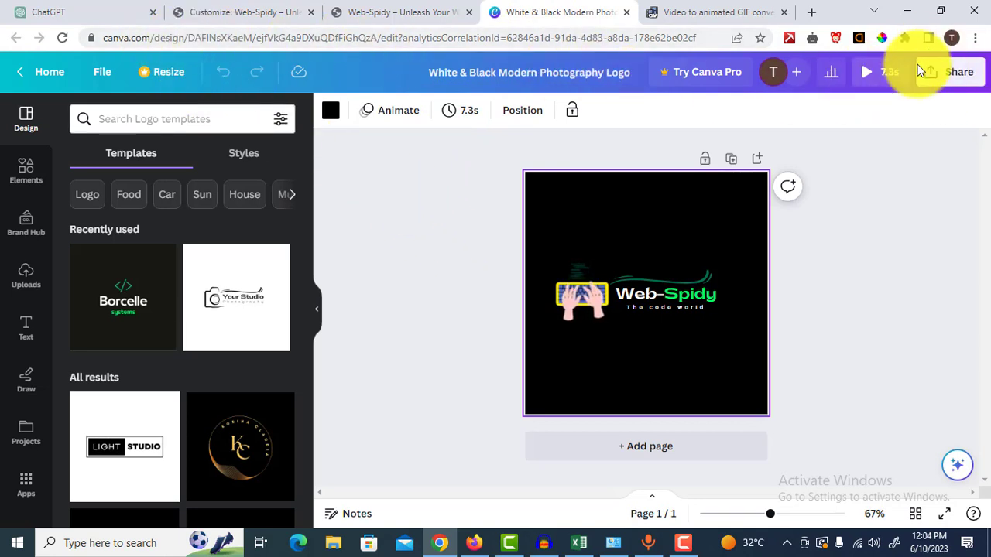
scroll(151, 323, "down", 4)
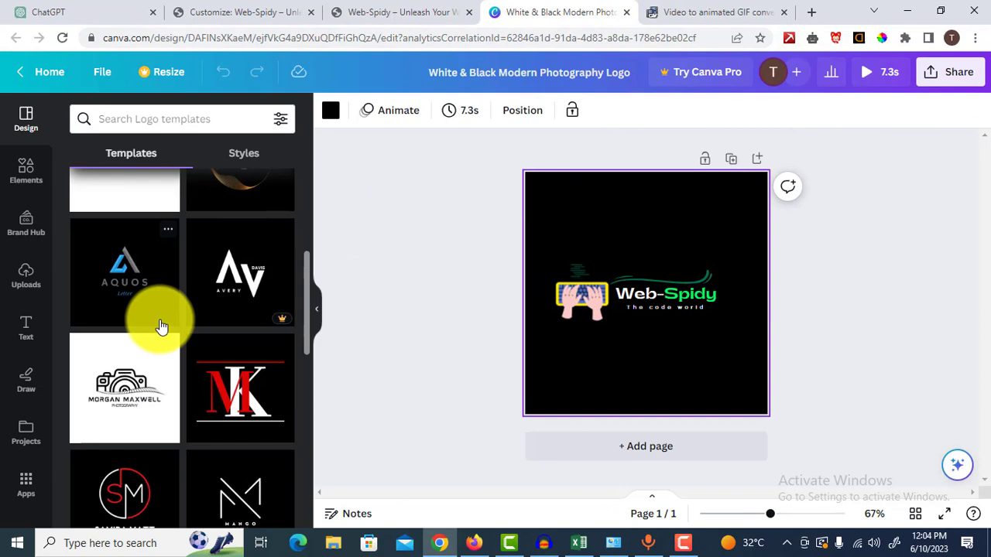
scroll(215, 332, "up", 3)
scroll(217, 332, "up", 3)
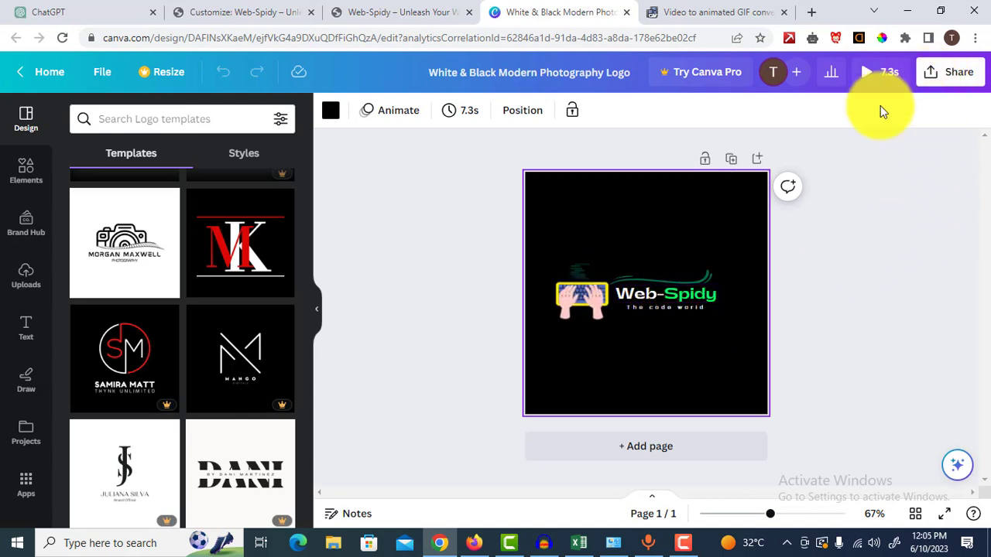
Step: Export the Web-Spidy logo design from Canva as an MP4 video download
left_click(948, 74)
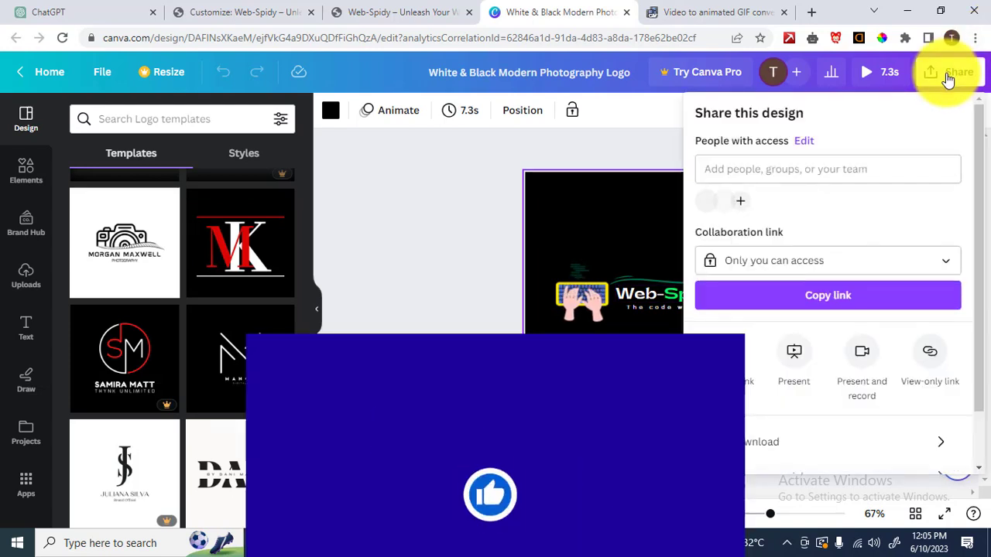
scroll(829, 260, "down", 1)
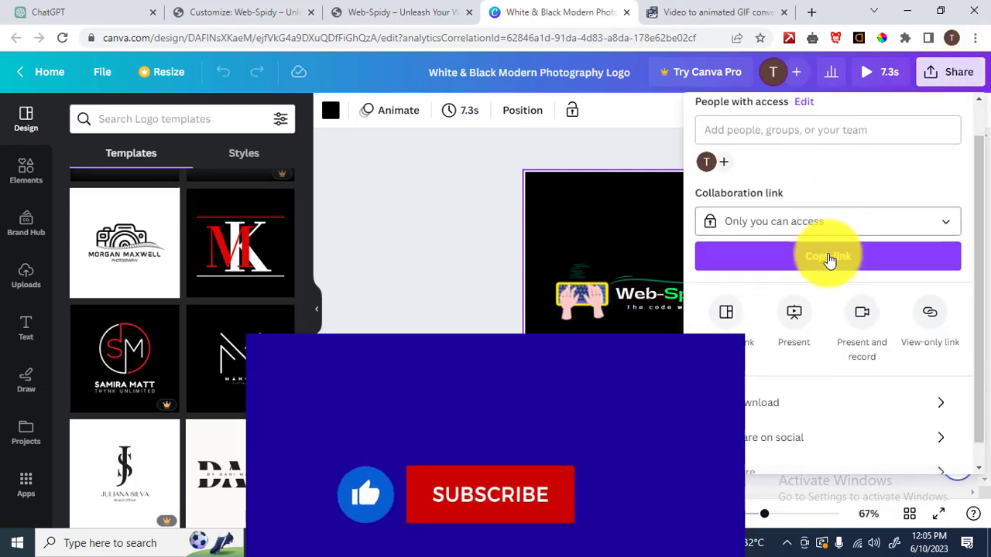
left_click(755, 384)
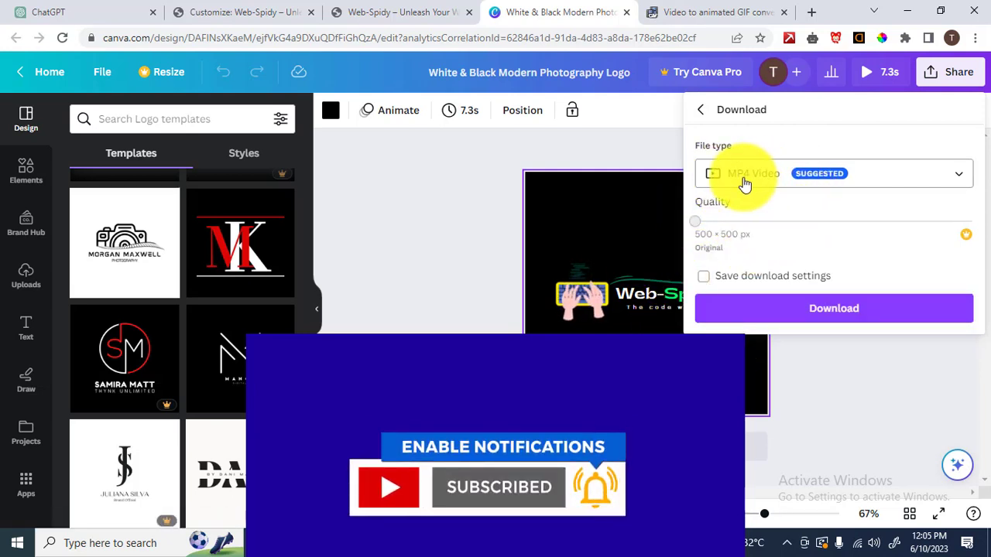
left_click(793, 308)
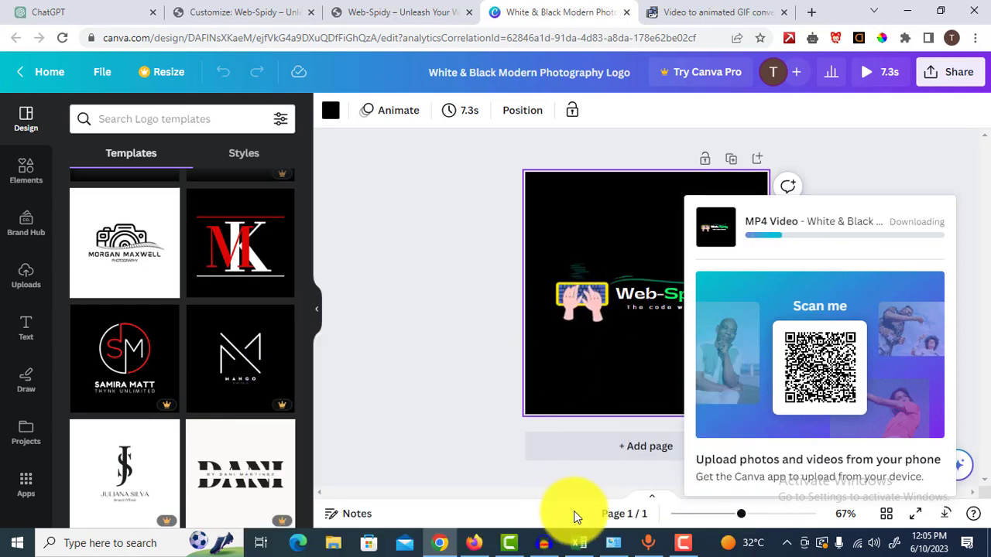
left_click(685, 542)
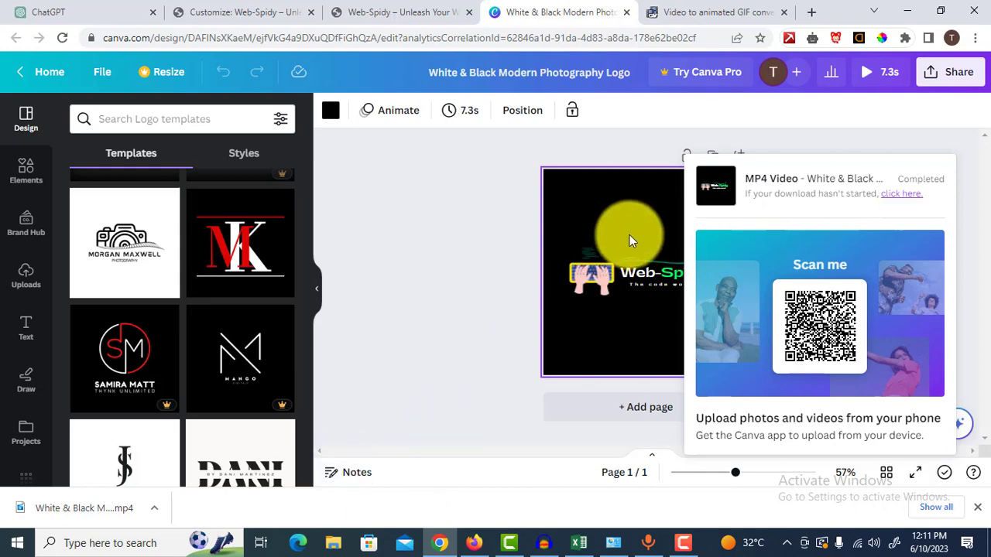
Step: Go to ezgif's Video to GIF converter and start choosing a video file
left_click(654, 12)
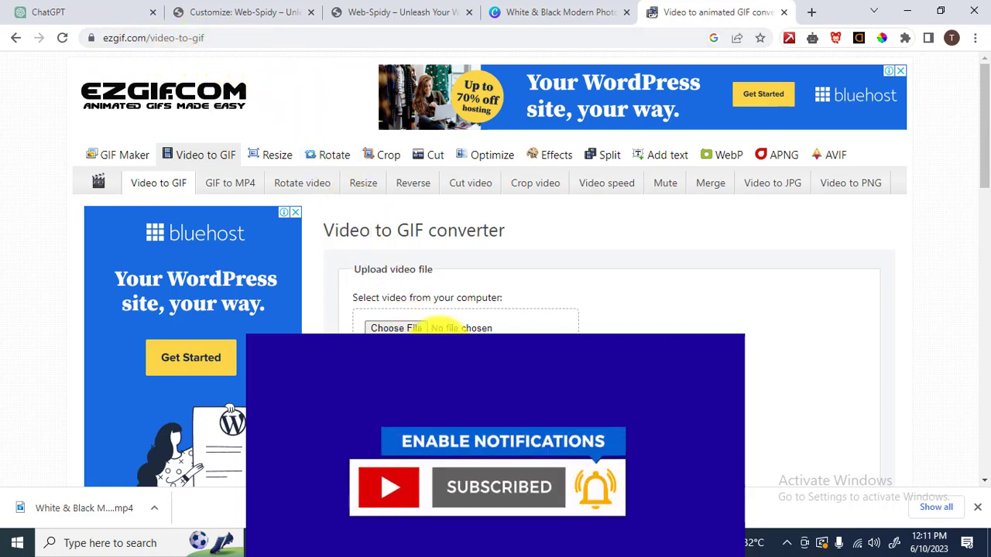
scroll(426, 327, "down", 3)
scroll(416, 328, "up", 3)
left_click(416, 329)
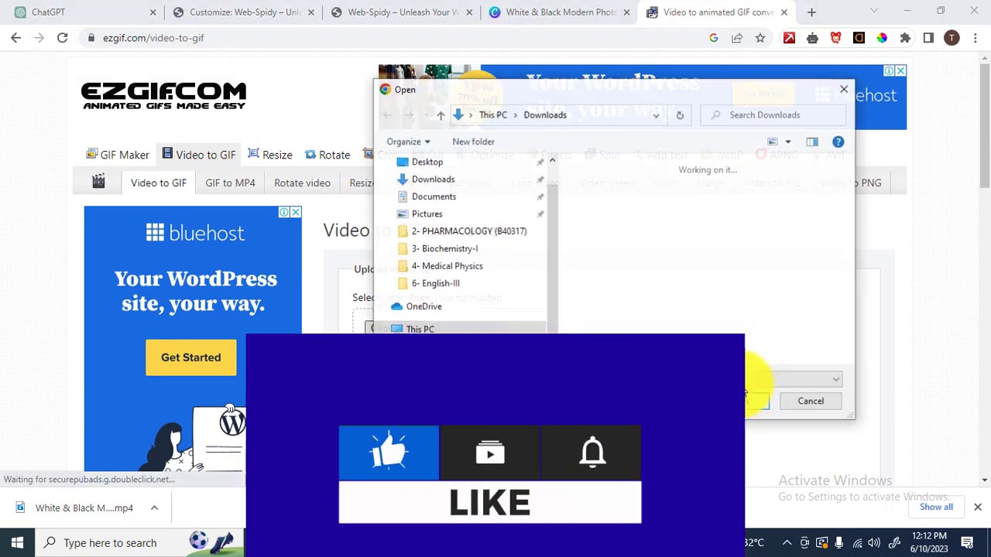
left_click(626, 232)
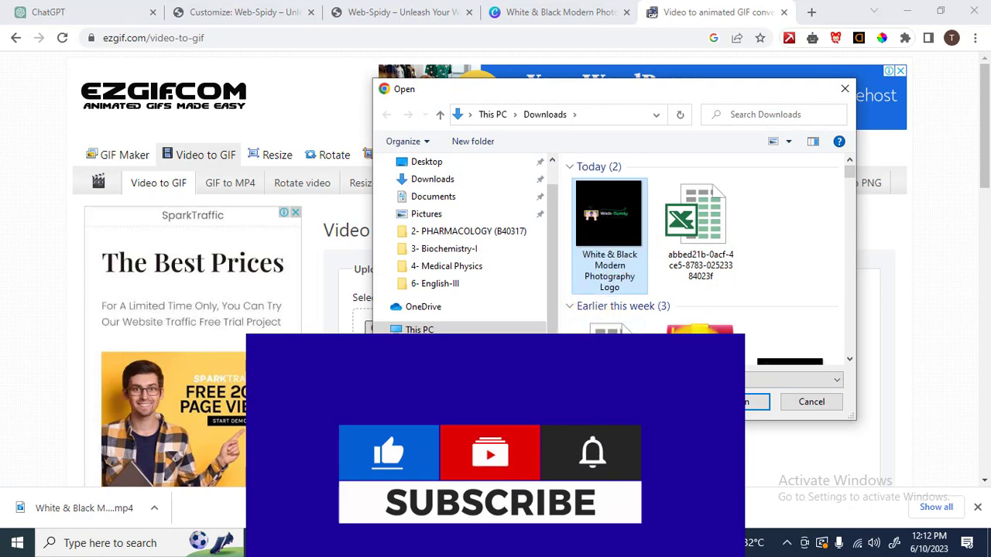
Step: Pick the logo MP4 from Downloads, confirming its mp4 type in Properties
scroll(554, 266, "up", 2)
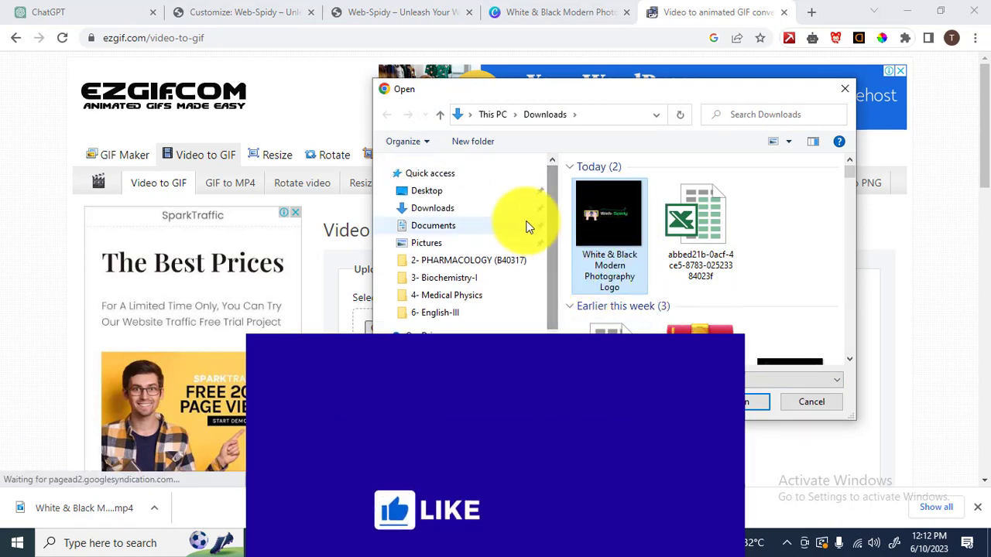
left_click(440, 211)
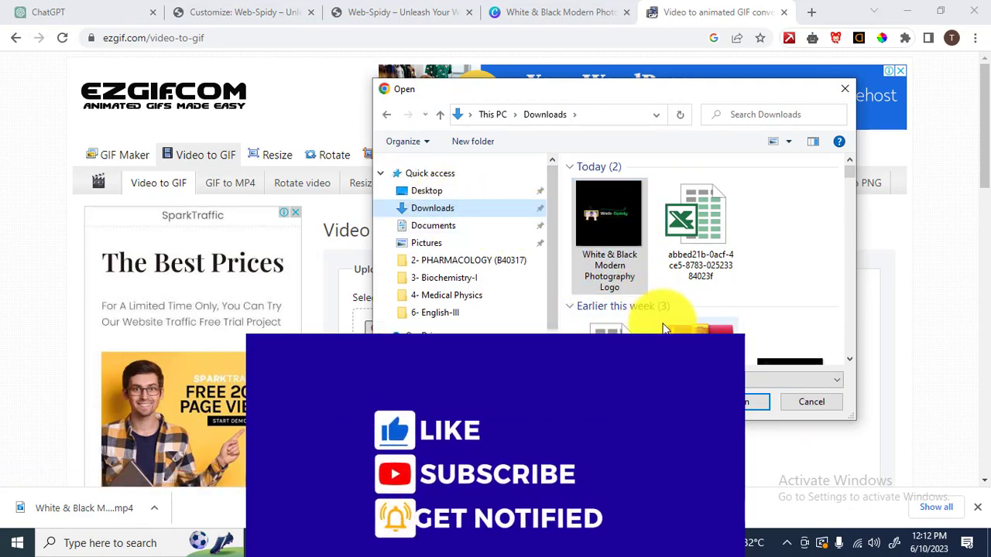
left_click(629, 247)
right_click(632, 248)
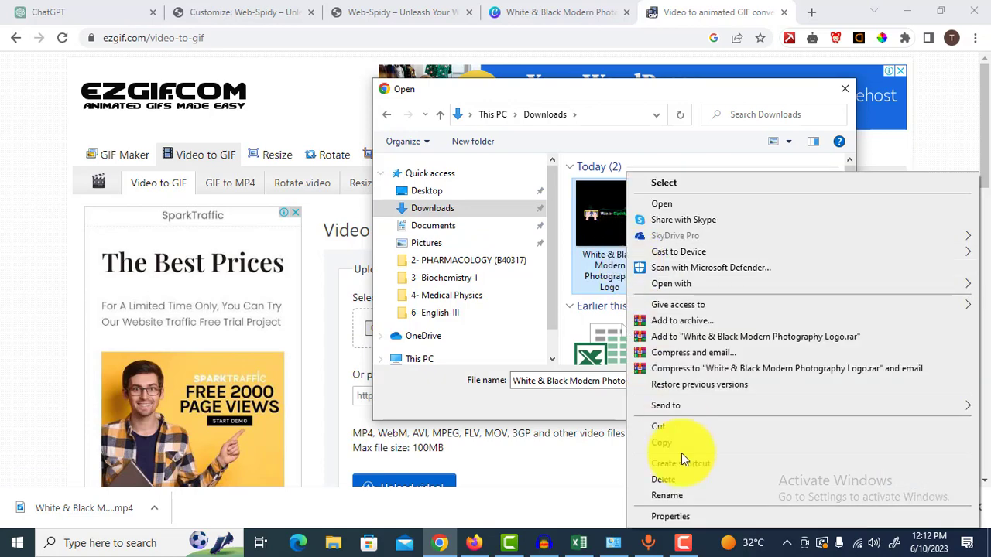
left_click(670, 518)
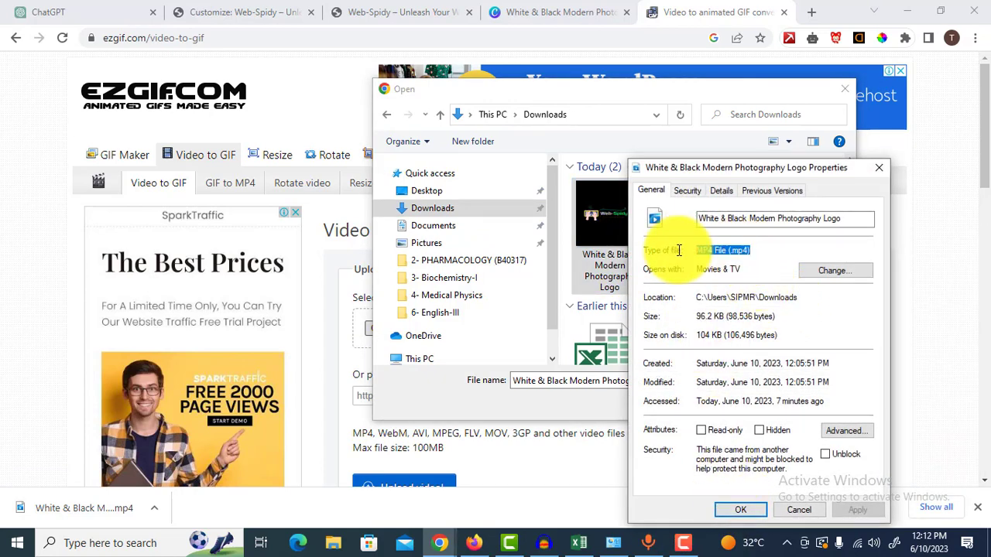
left_click_drag(707, 250, 755, 249)
left_click(878, 168)
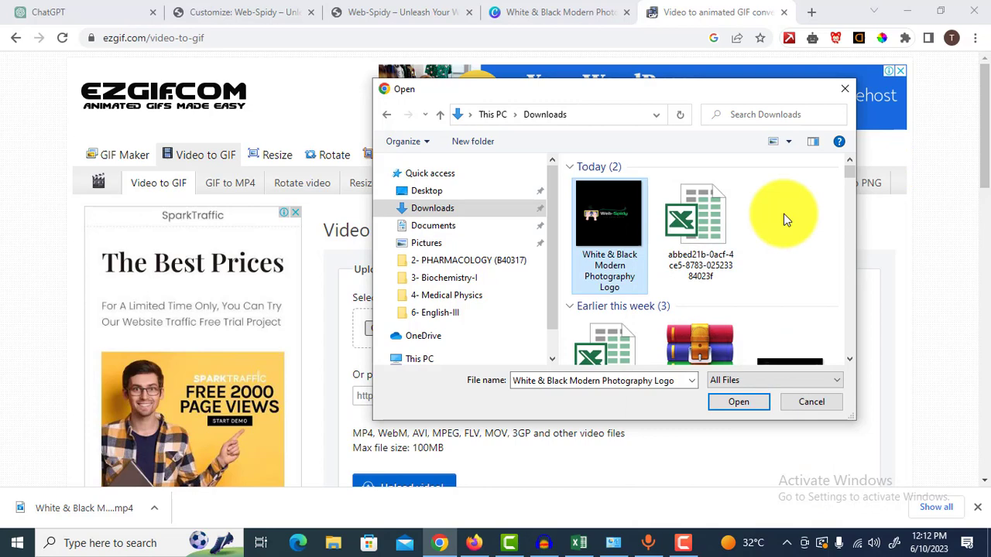
left_click(722, 404)
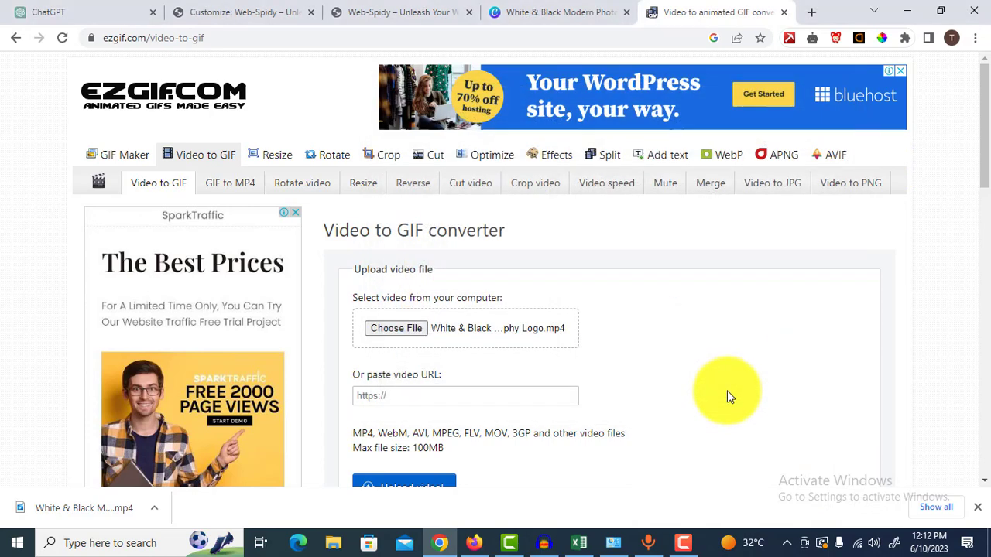
scroll(490, 394, "down", 3)
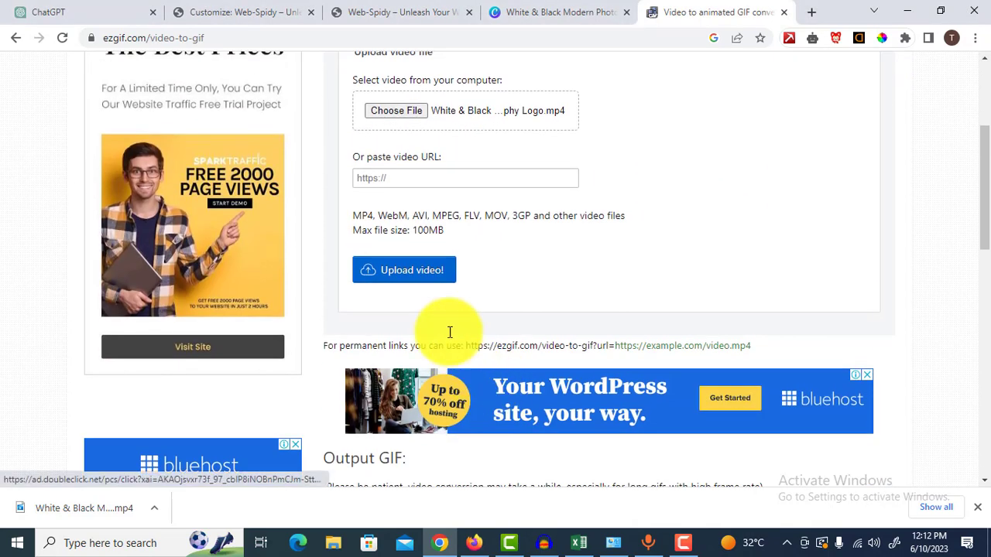
Step: Upload the logo video and convert it to a GIF with default original size and 10 FPS
left_click(428, 277)
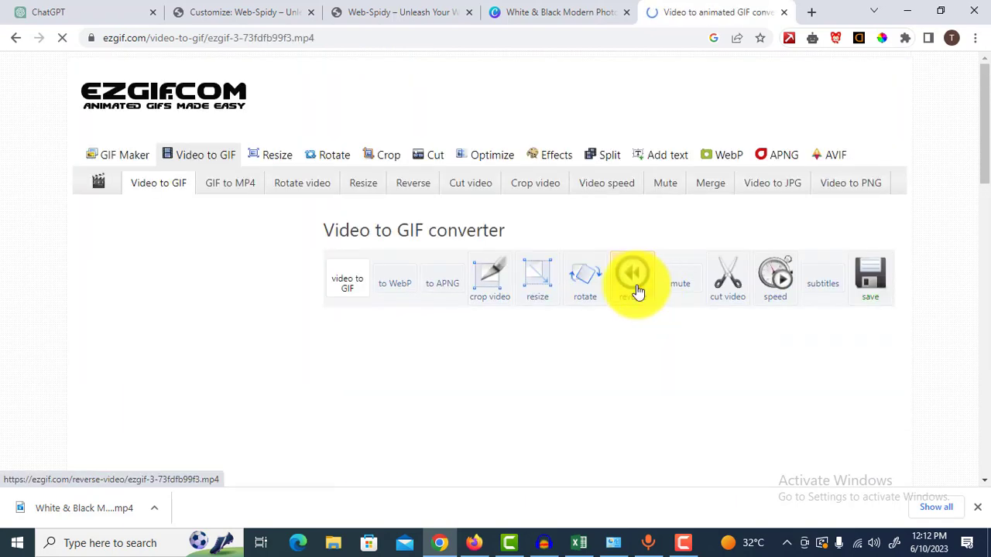
scroll(434, 309, "down", 2)
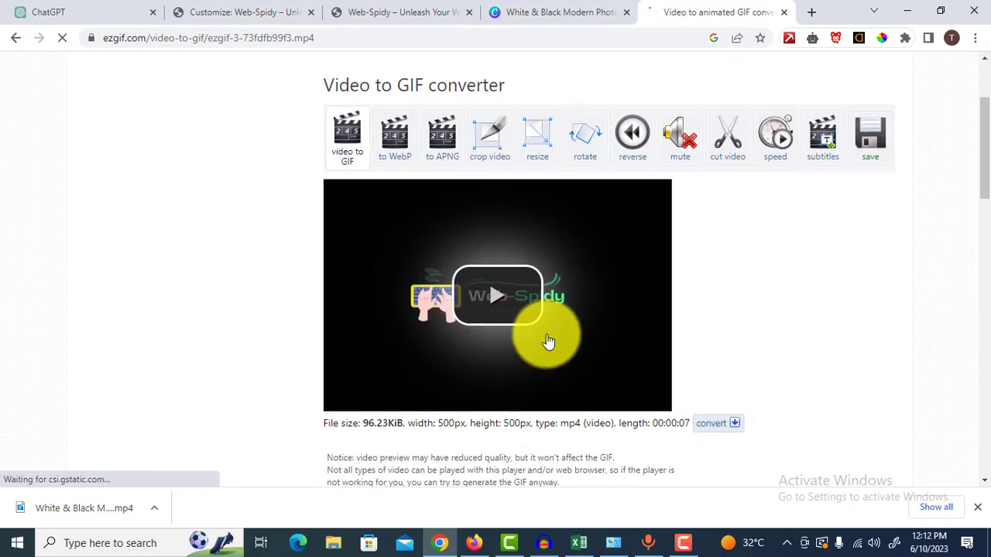
scroll(542, 318, "down", 3)
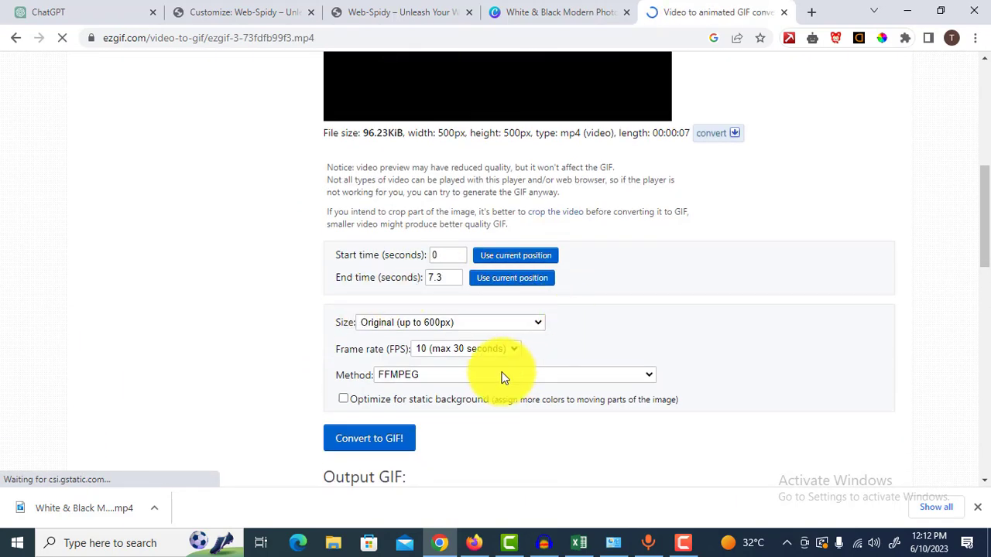
scroll(397, 388, "down", 2)
left_click(375, 291)
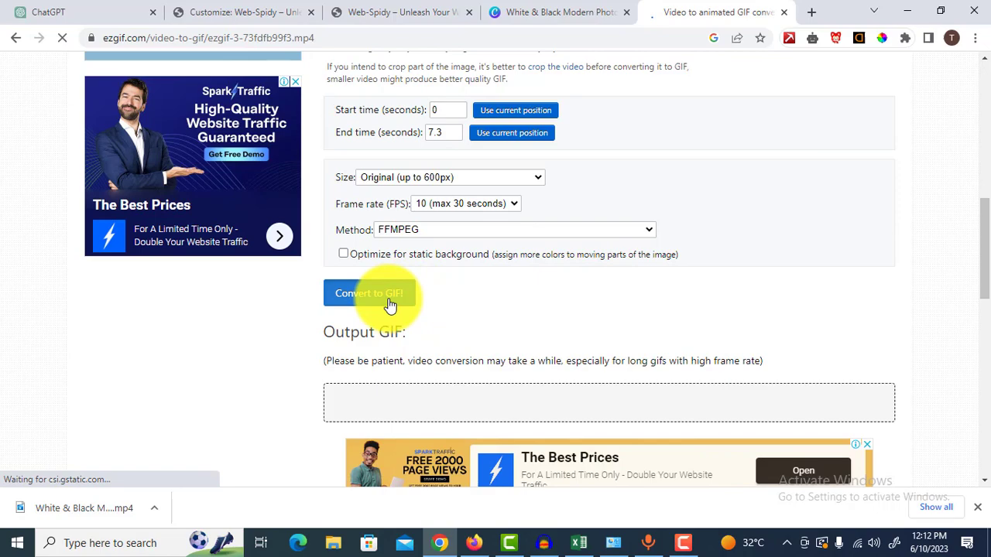
scroll(773, 303, "down", 4)
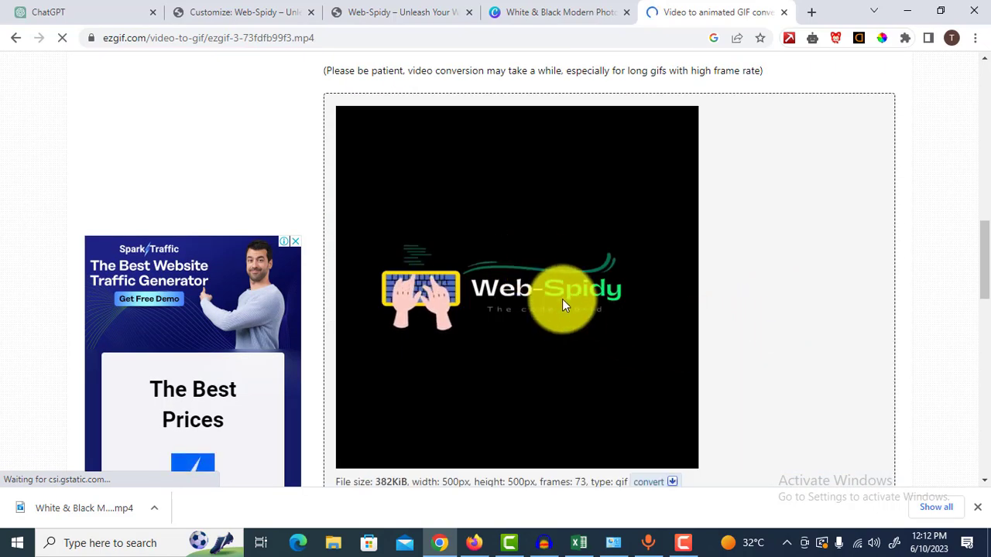
scroll(542, 317, "up", 3)
scroll(588, 335, "down", 5)
scroll(573, 349, "down", 3)
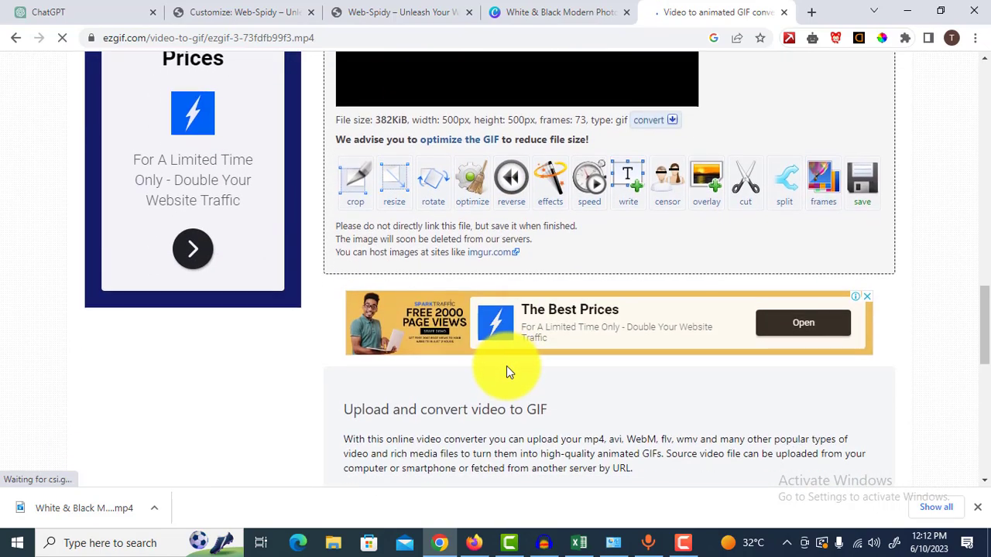
scroll(507, 364, "up", 3)
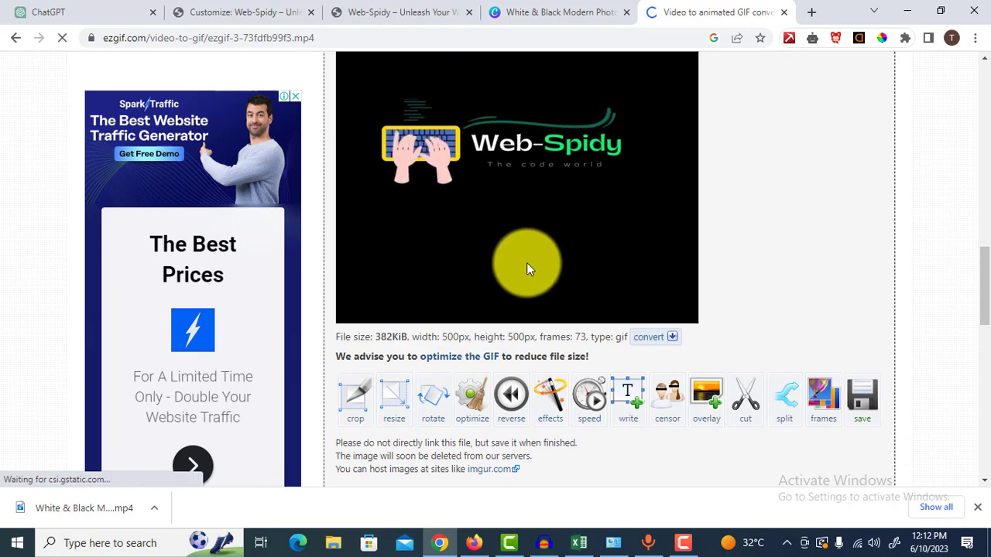
scroll(538, 275, "up", 2)
scroll(544, 325, "down", 1)
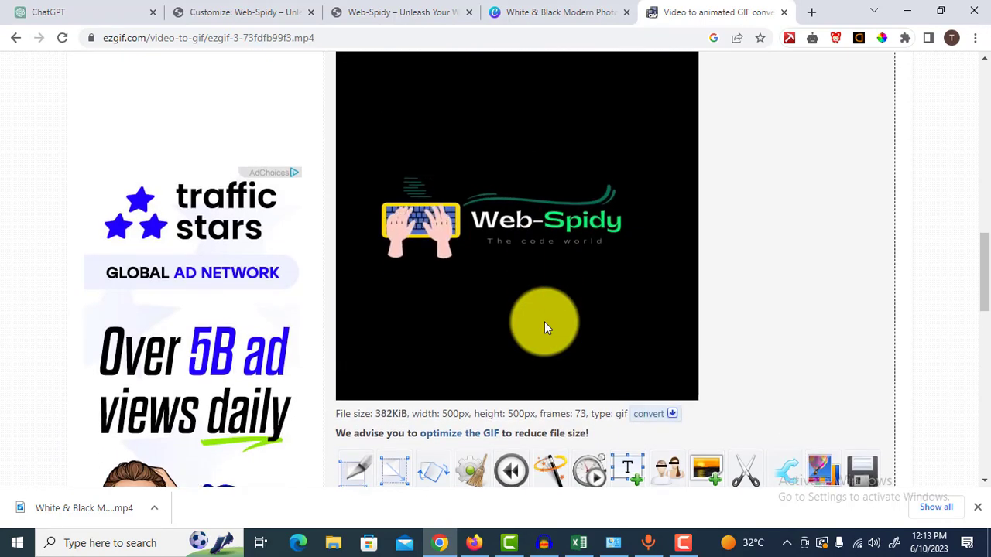
scroll(544, 325, "up", 1)
scroll(544, 325, "down", 1)
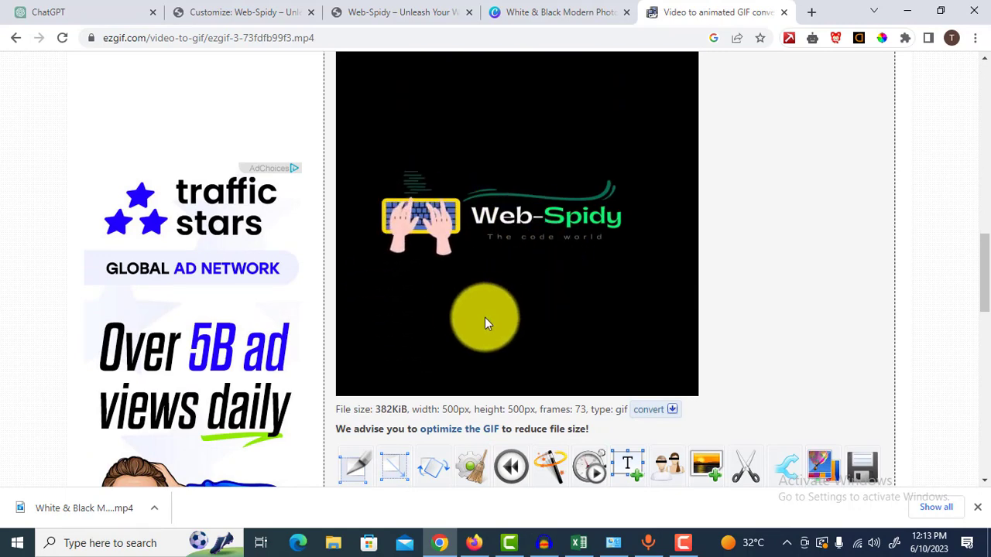
scroll(412, 356, "up", 1)
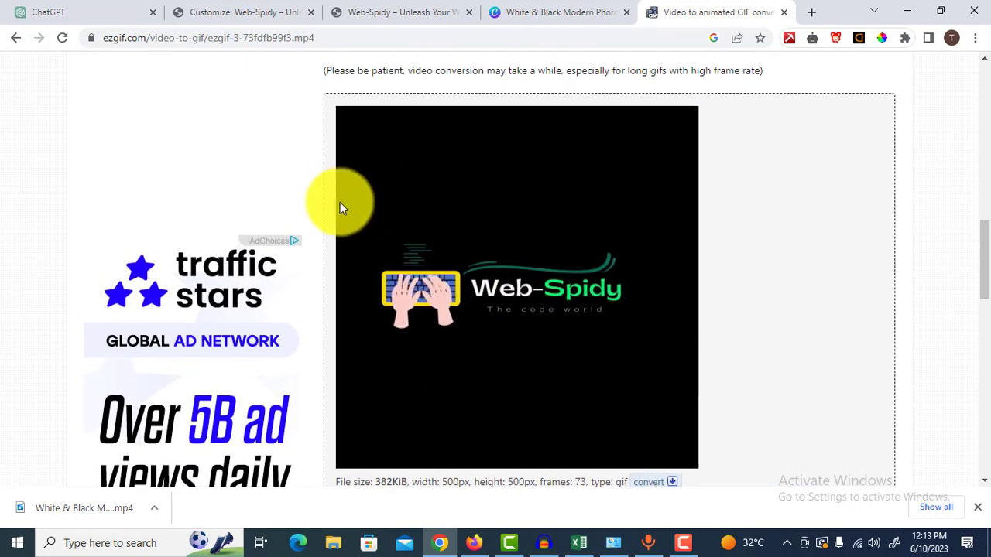
left_click_drag(340, 202, 365, 210)
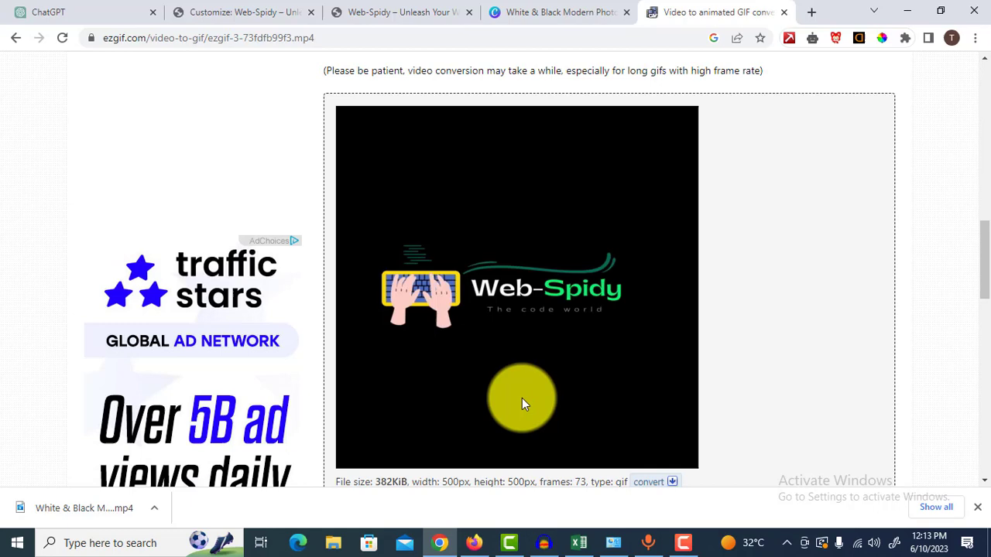
scroll(448, 348, "down", 1)
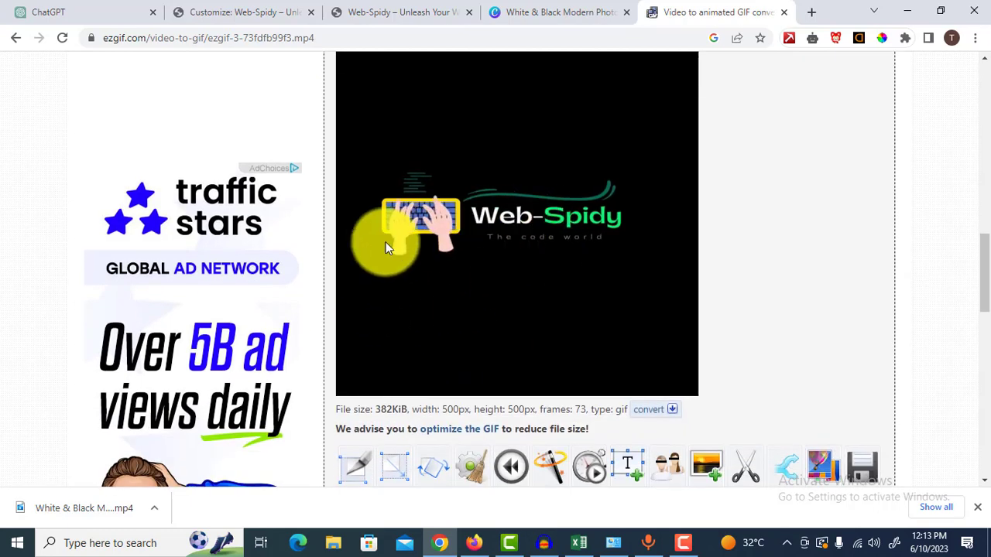
scroll(489, 344, "down", 1)
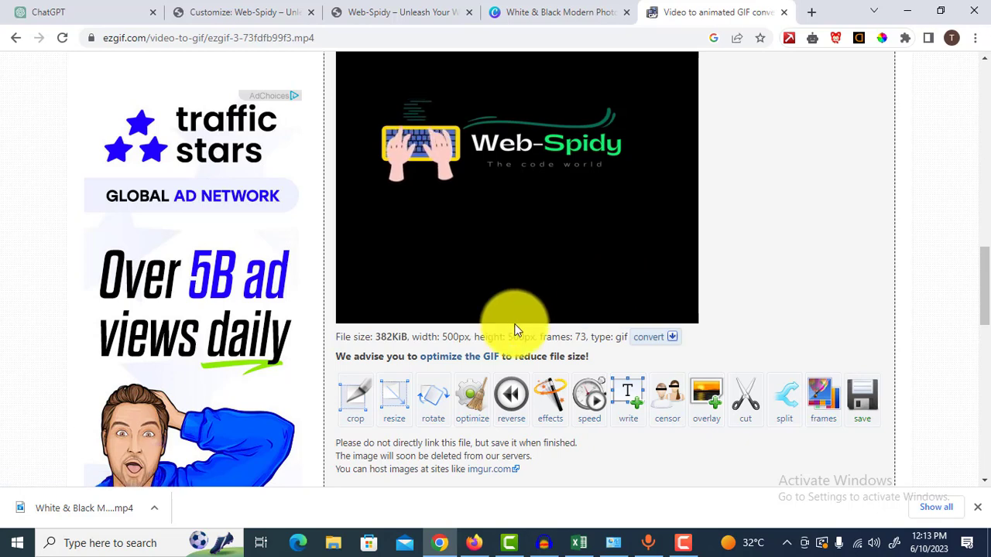
scroll(494, 339, "up", 1)
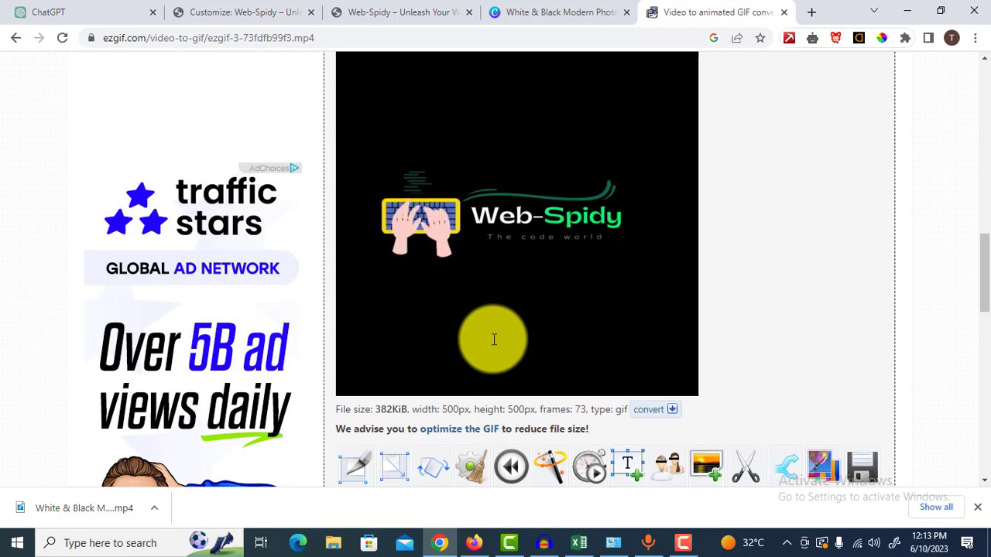
scroll(494, 339, "up", 1)
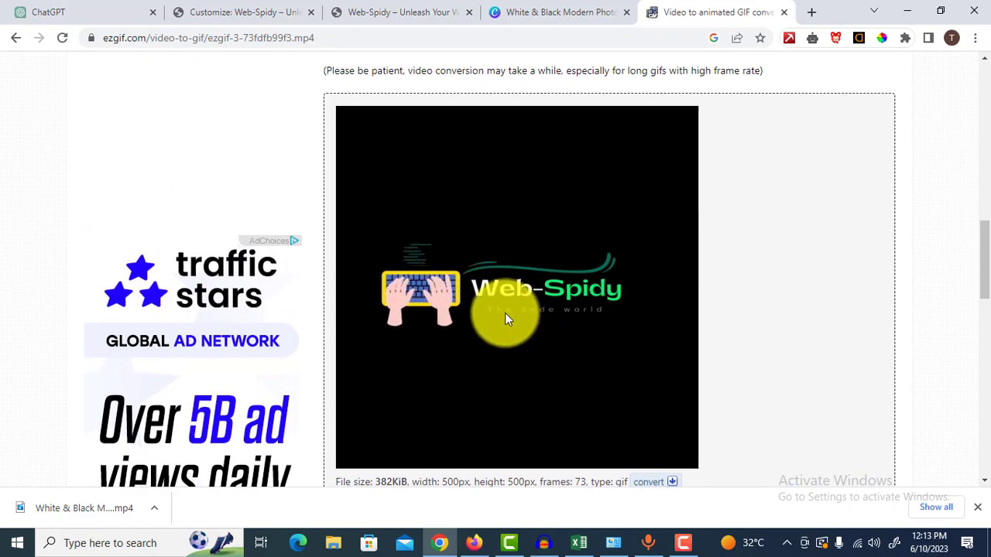
Step: Check the current logo in the WordPress customizer, then return to the converted GIF
left_click(230, 6)
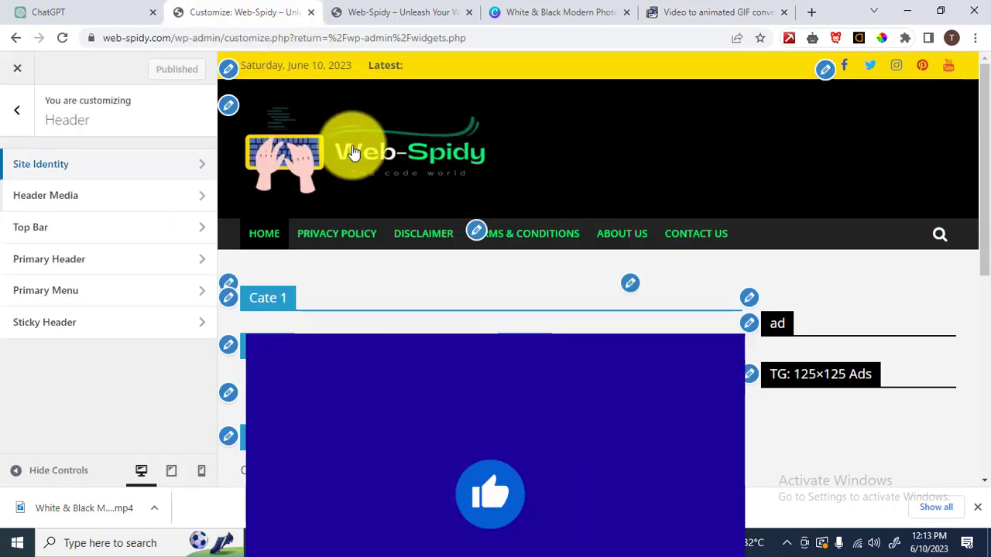
left_click(686, 11)
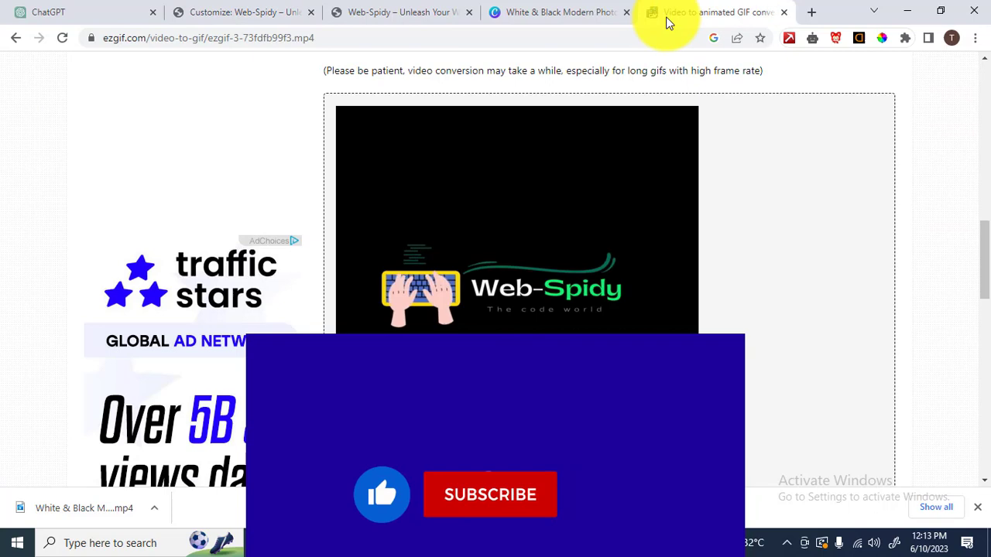
scroll(547, 256, "down", 2)
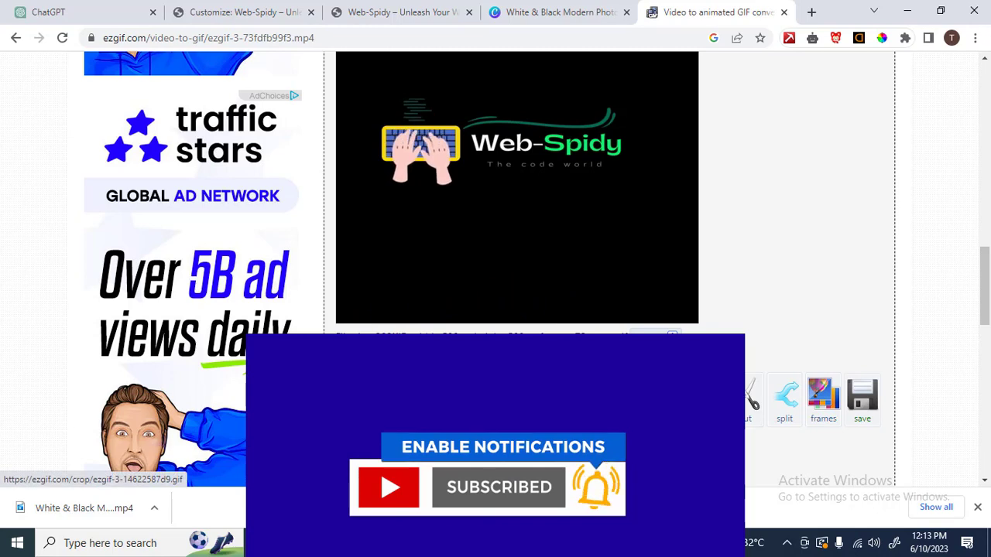
Step: Crop the GIF tightly around the logo to 347 × 144 px
left_click(354, 399)
scroll(642, 199, "down", 2)
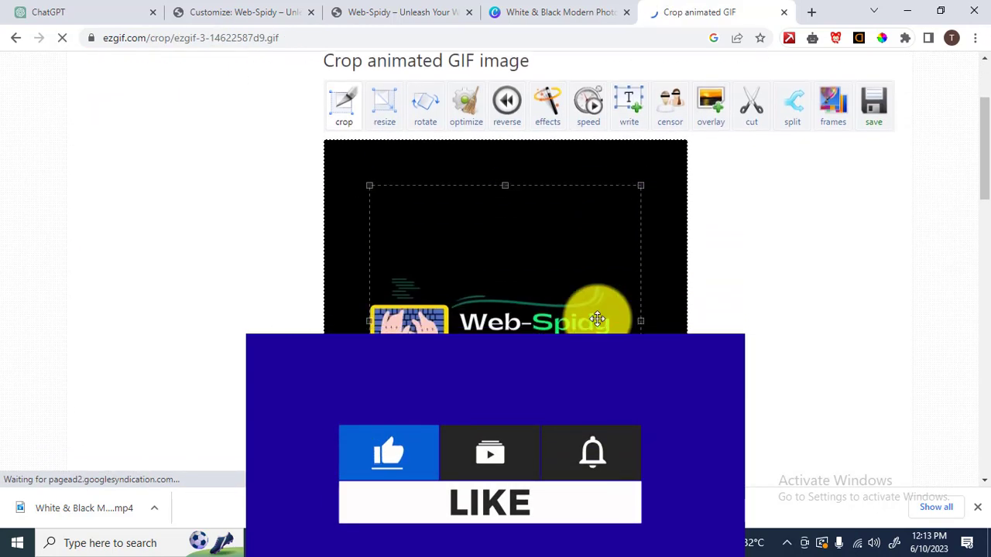
left_click_drag(504, 186, 507, 271)
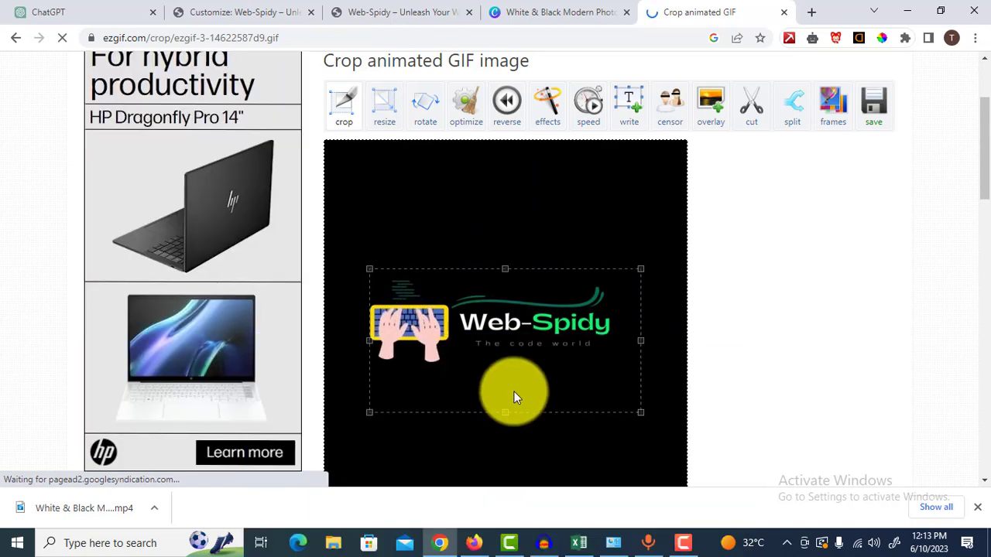
mouse_move(515, 392)
left_mouse_down()
mouse_move(518, 364)
mouse_move(518, 373)
left_mouse_up()
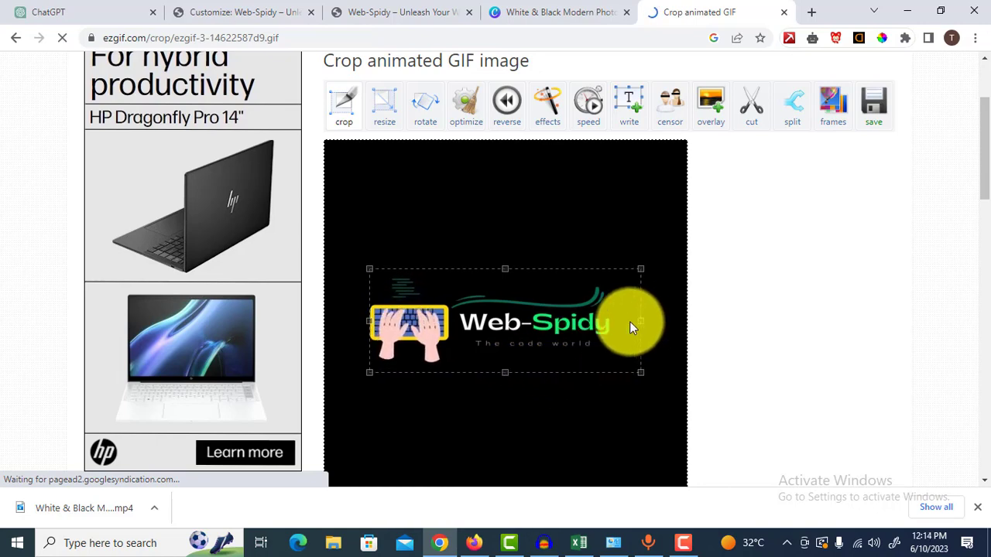
left_click_drag(631, 324, 620, 324)
scroll(515, 325, "down", 3)
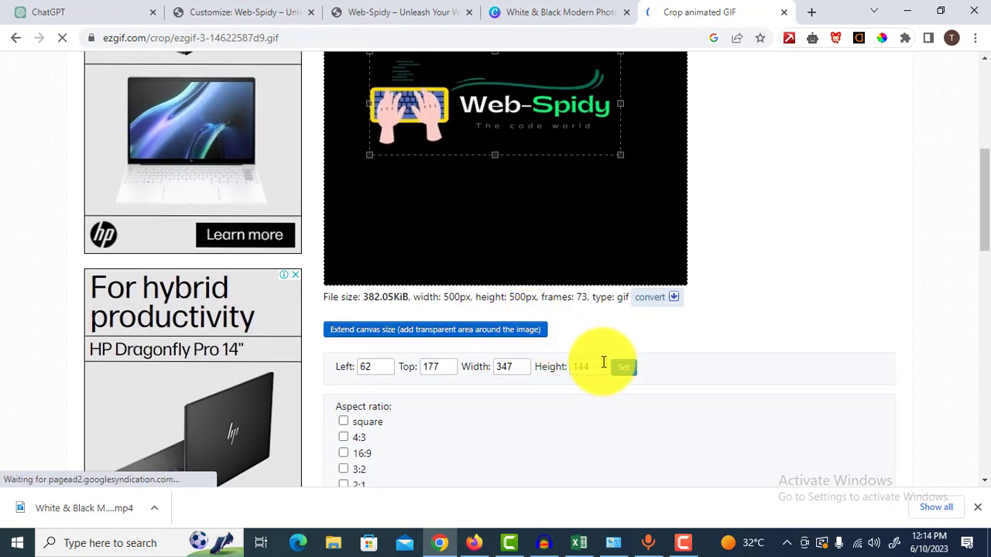
scroll(597, 387, "down", 5)
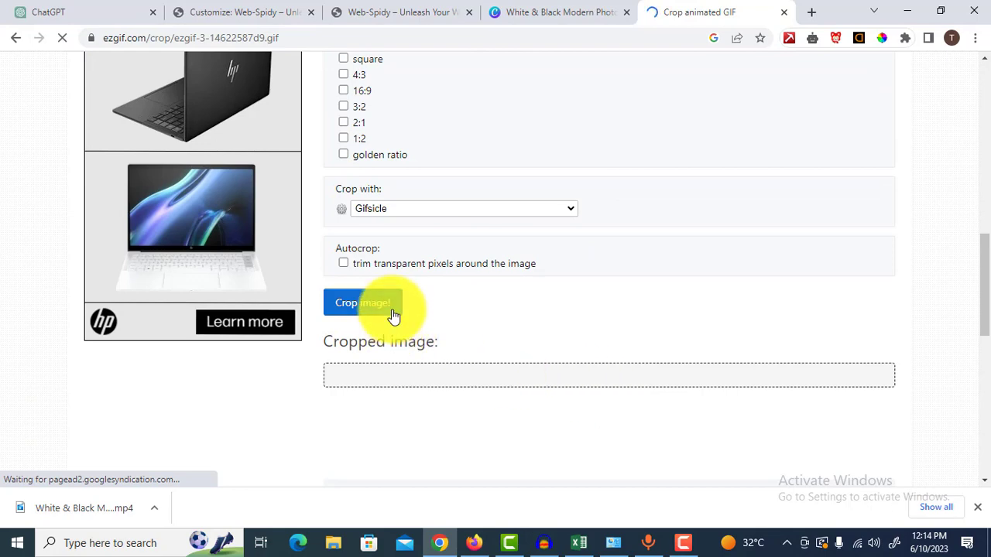
left_click(394, 315)
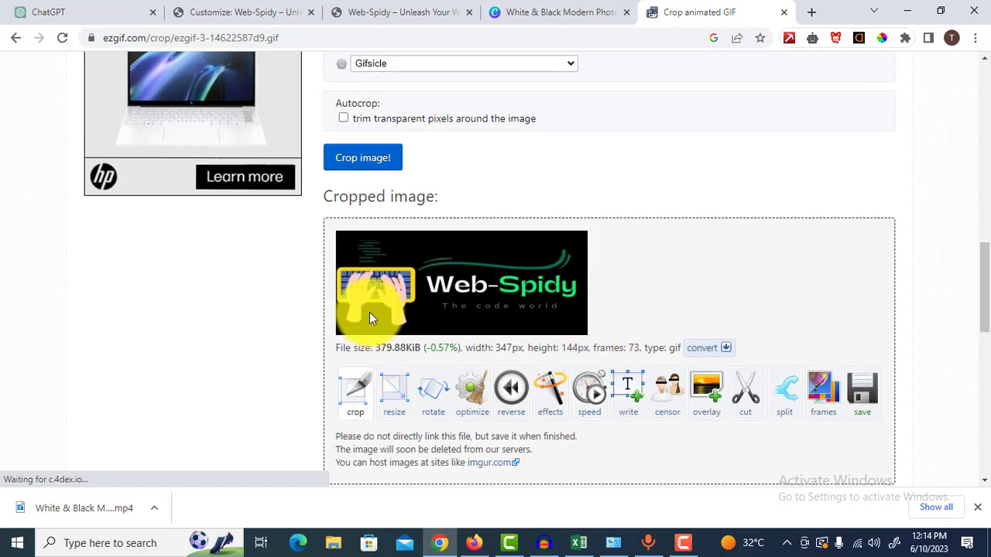
scroll(661, 348, "down", 3)
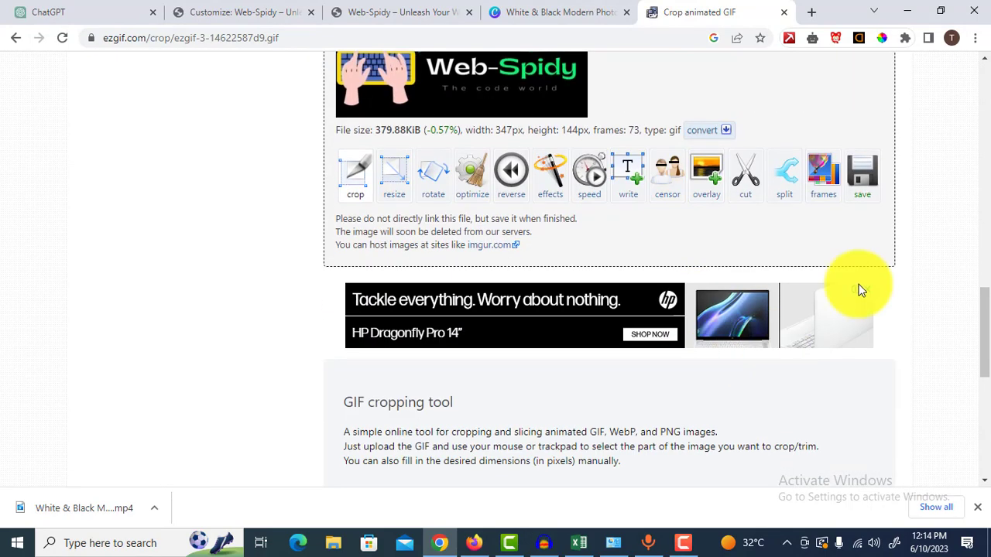
Step: Save the cropped GIF as ezgif.com-crop.gif, preview it, and return to the WordPress customizer
left_click(865, 201)
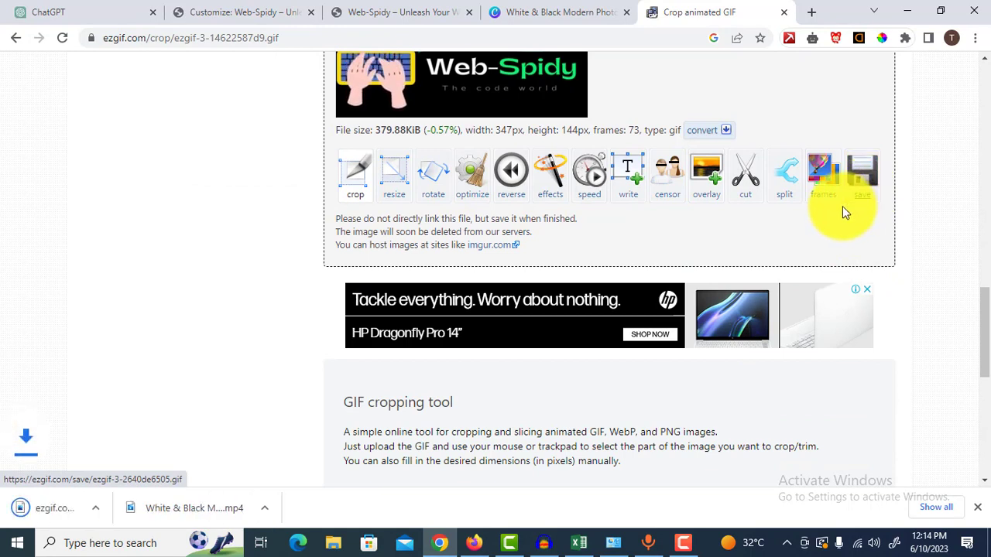
left_click(58, 514)
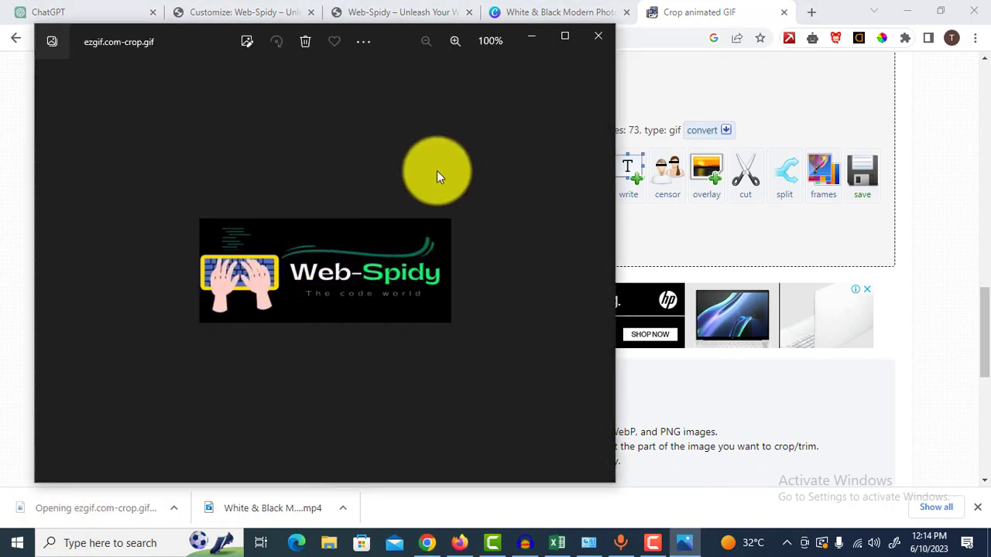
left_click(599, 35)
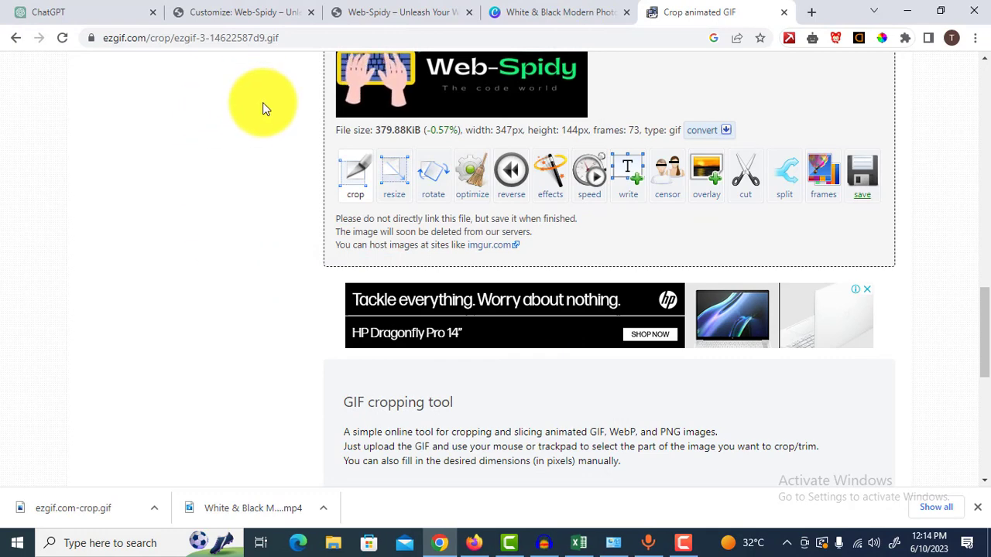
left_click(232, 11)
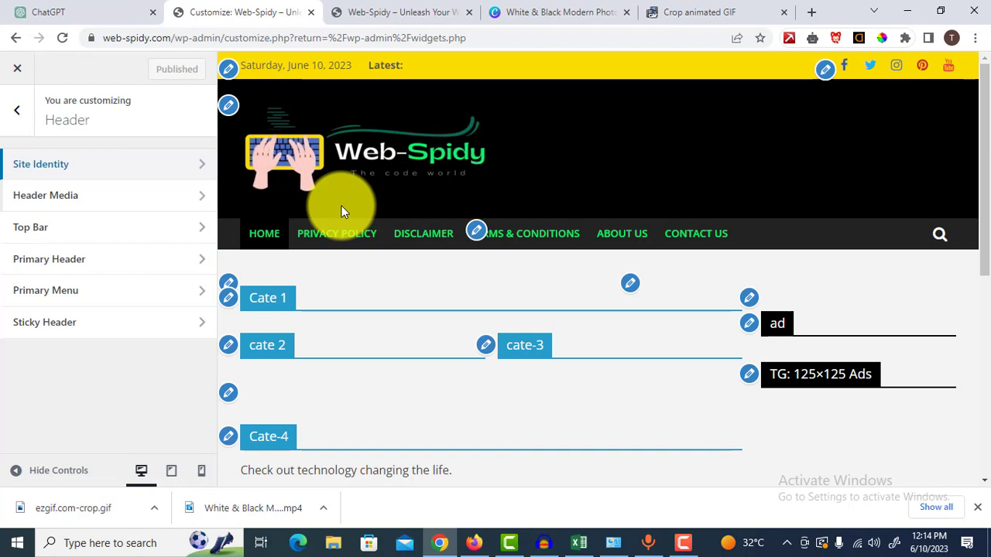
Step: Open Site Identity from the header logo shortcut and remove the old static logo
left_click(232, 111)
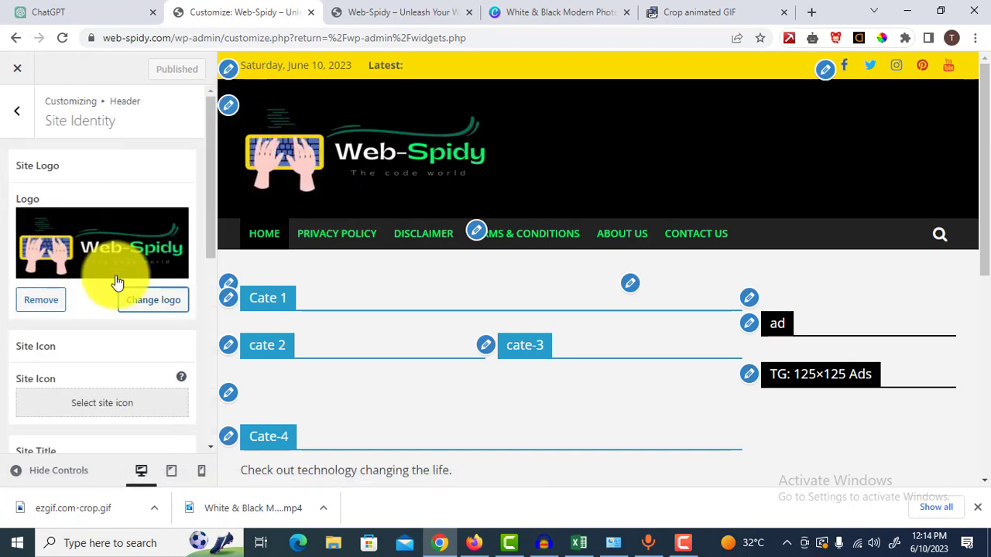
left_click(45, 300)
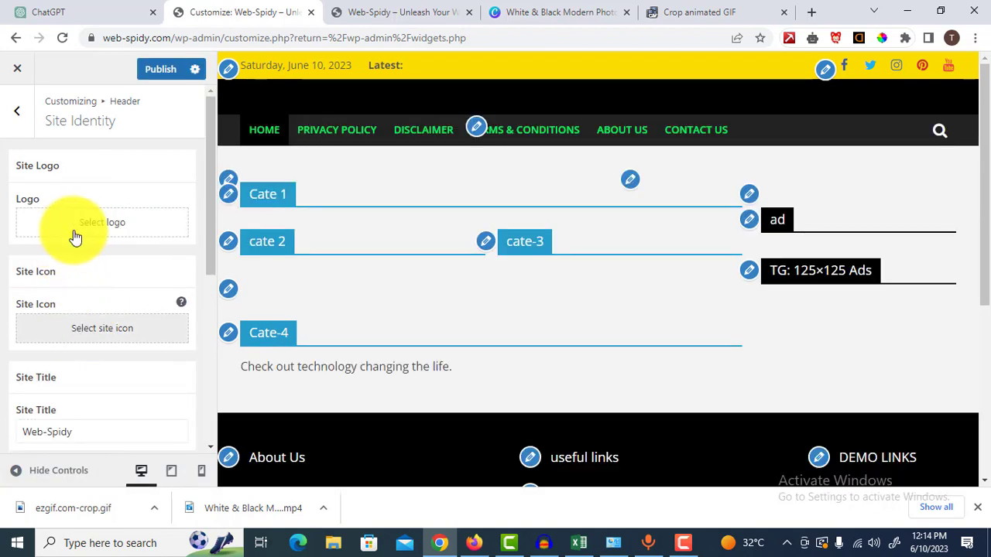
Step: Upload ezgif.com-crop.gif from Downloads to the media library and select it as the logo
left_click(83, 236)
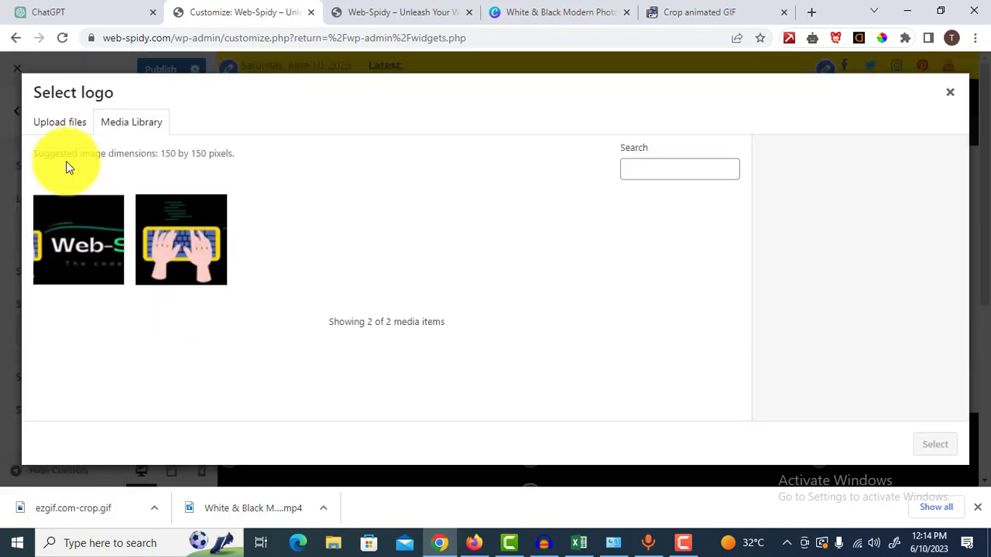
left_click(64, 125)
left_click(467, 296)
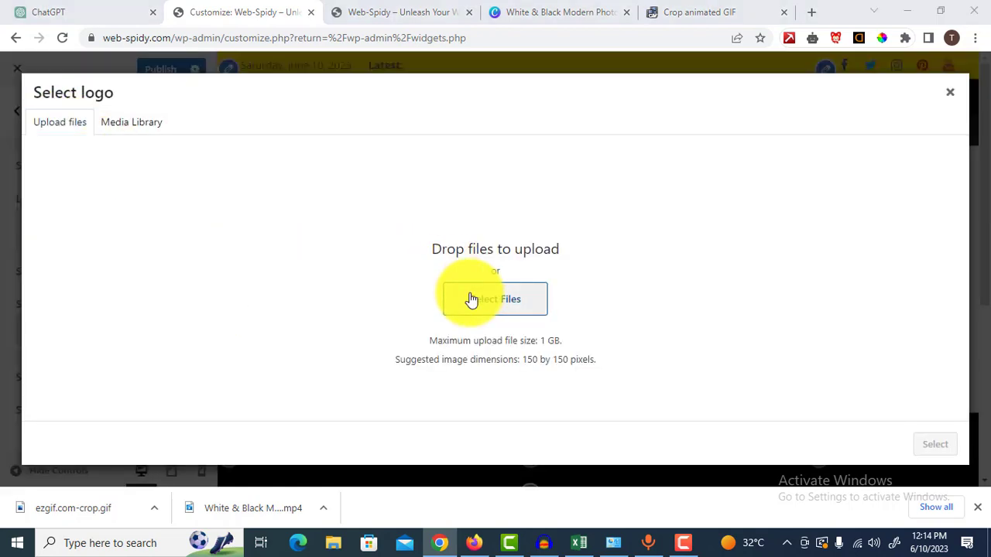
left_click(598, 237)
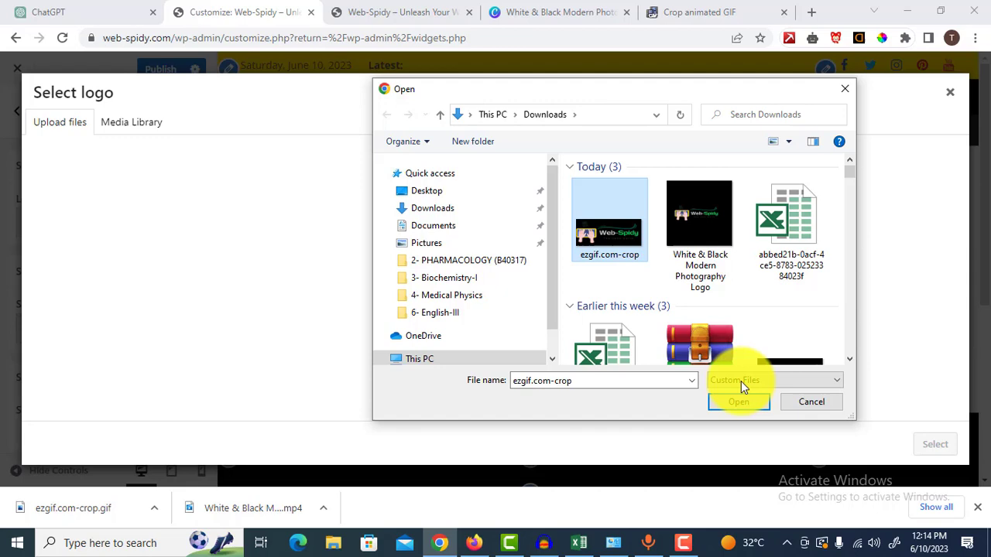
left_click(745, 402)
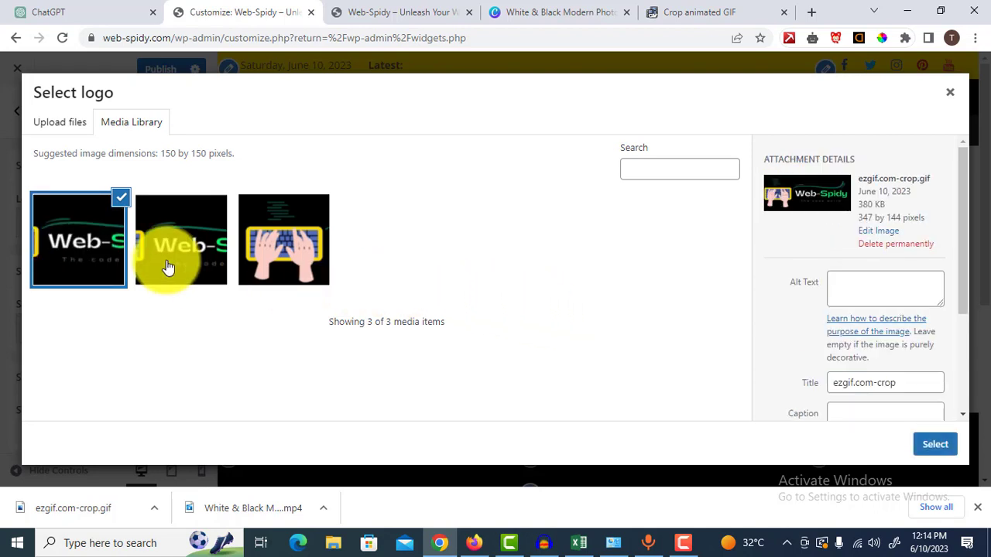
left_click(937, 447)
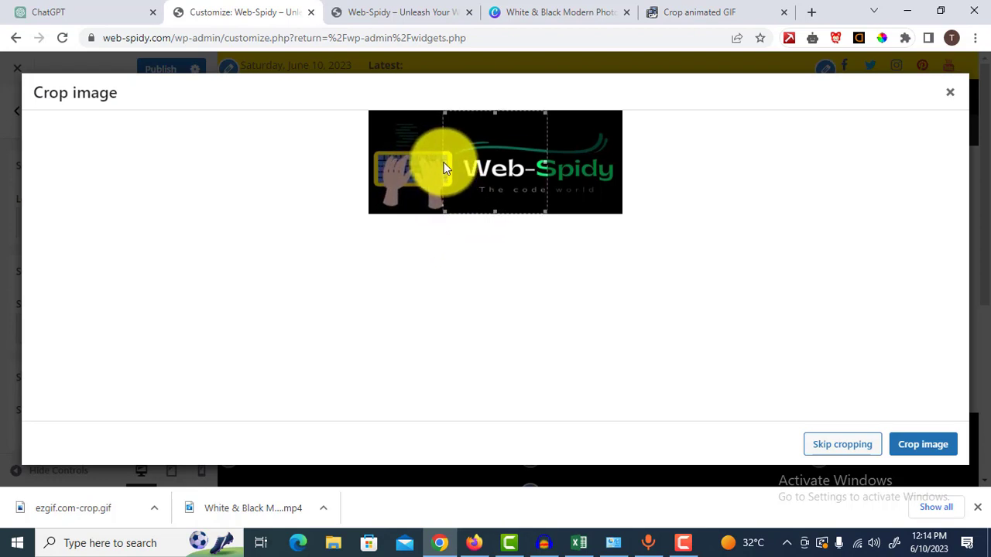
Step: Widen the crop box to the GIF's full width and apply the crop
left_click_drag(444, 162, 369, 162)
left_click_drag(546, 162, 622, 165)
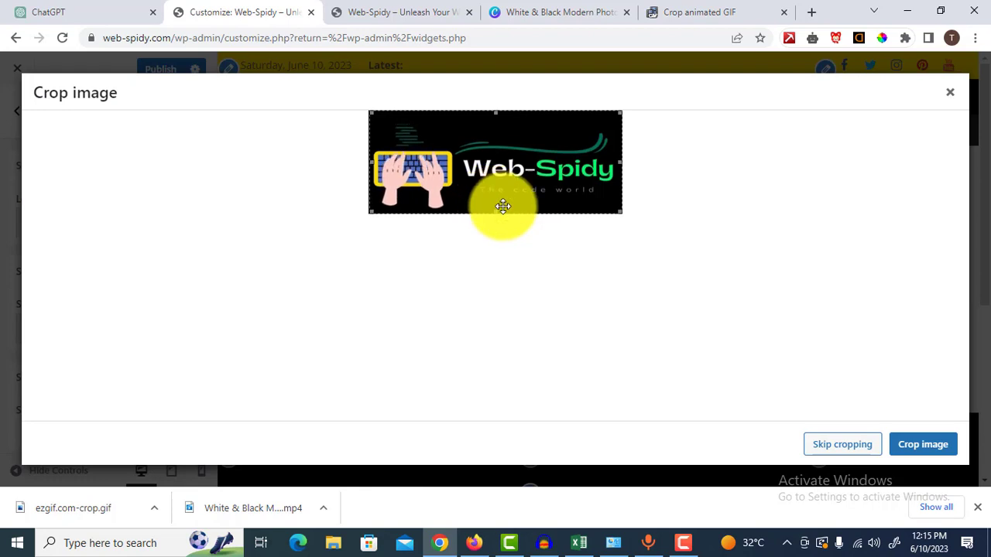
left_click(813, 439)
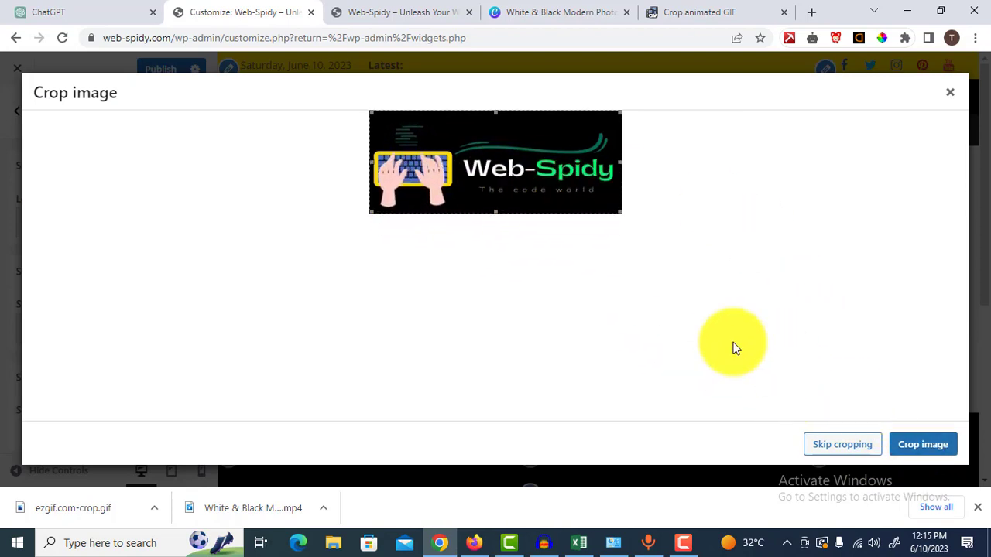
left_click(929, 449)
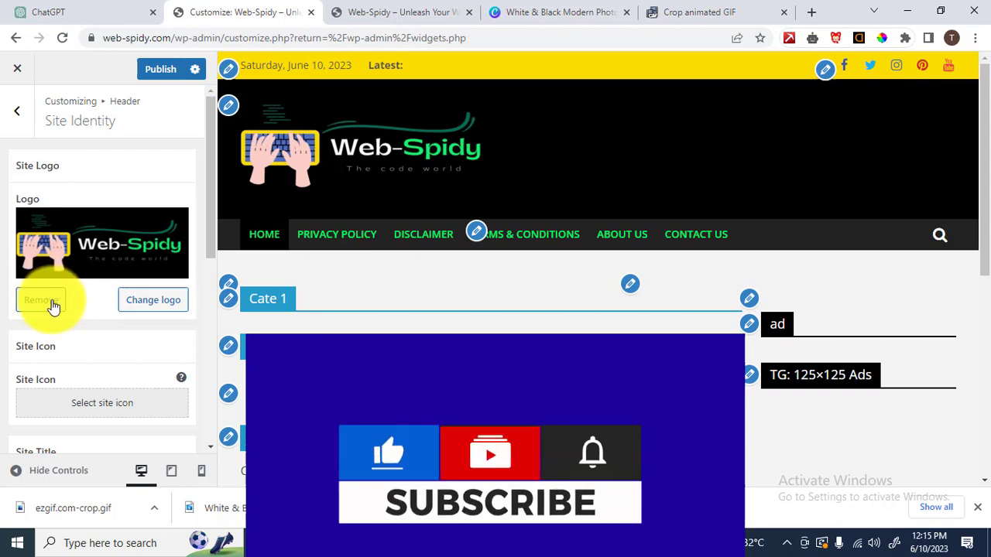
Step: Remove the logo and reselect the latest media library image as logo, skipping cropping
left_click(49, 299)
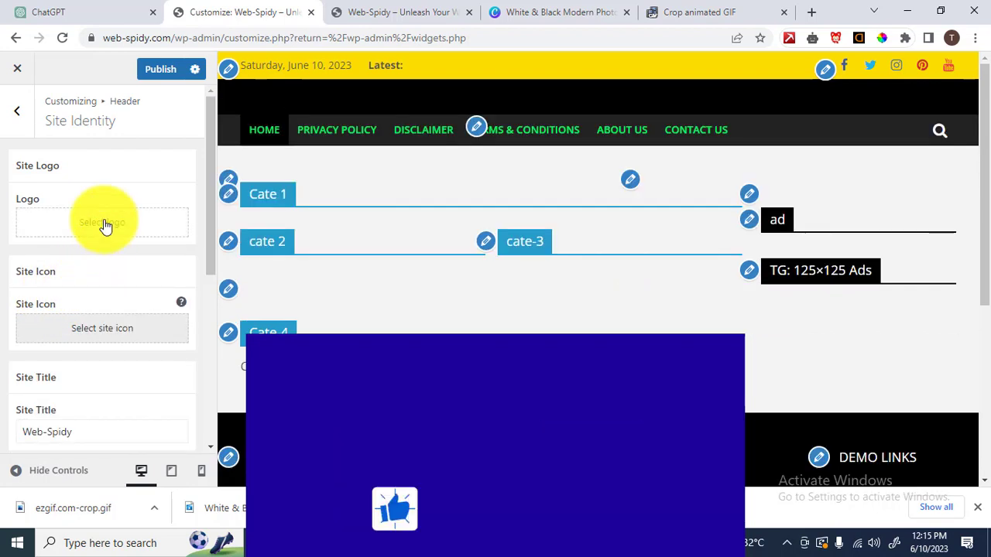
left_click(104, 222)
left_click(71, 255)
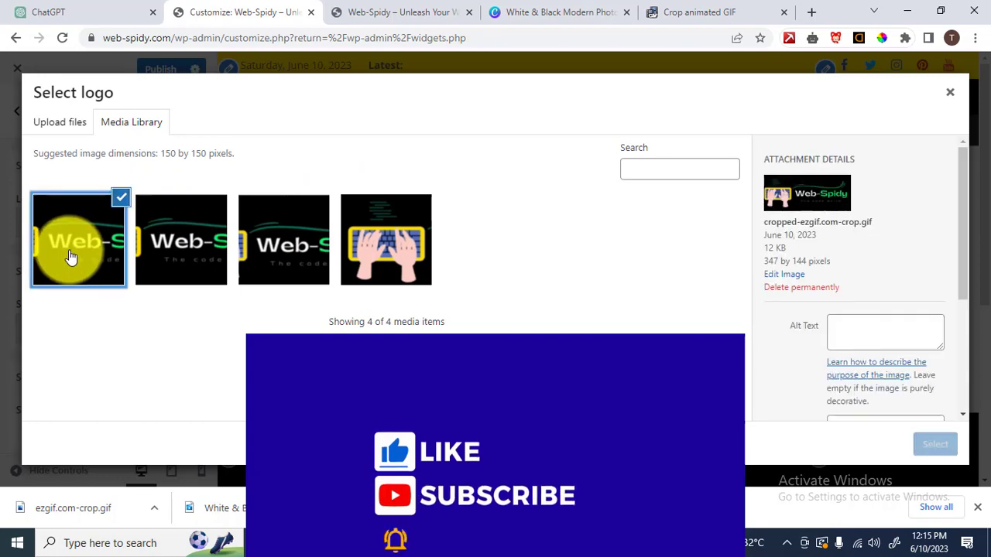
left_click(941, 453)
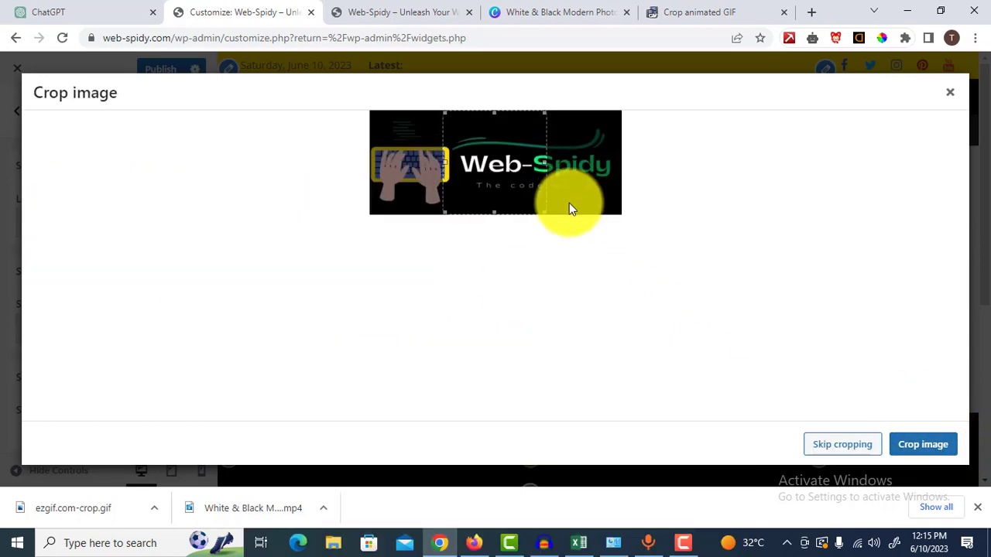
left_click(832, 452)
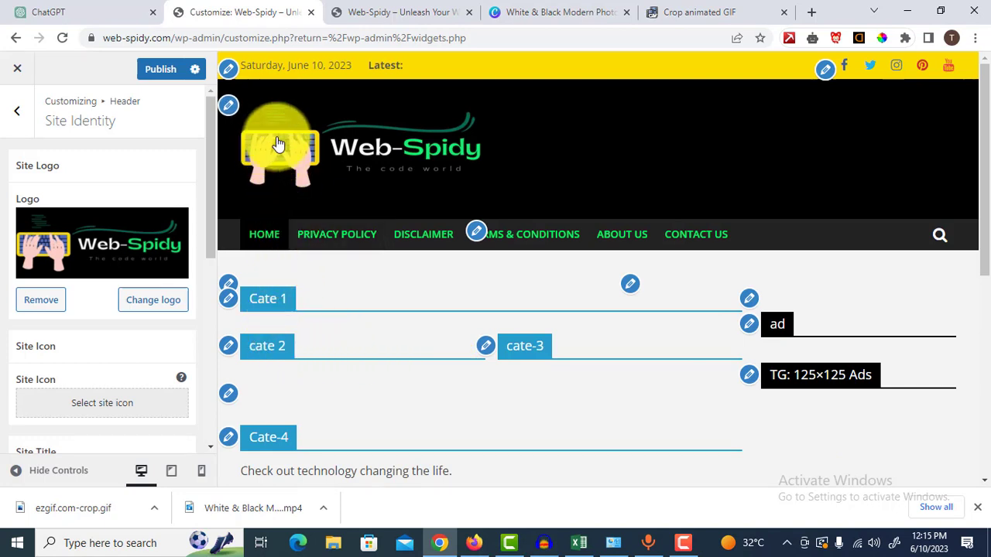
Step: Remove it again, upload a fresh ezgif.com-crop.gif, and set it as the uncropped logo
left_click(40, 301)
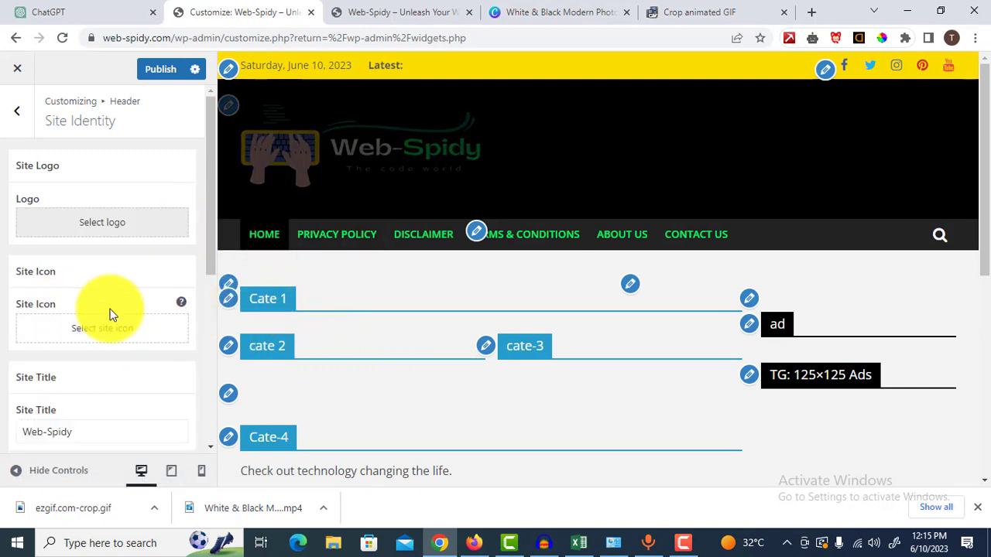
left_click(77, 226)
left_click(44, 122)
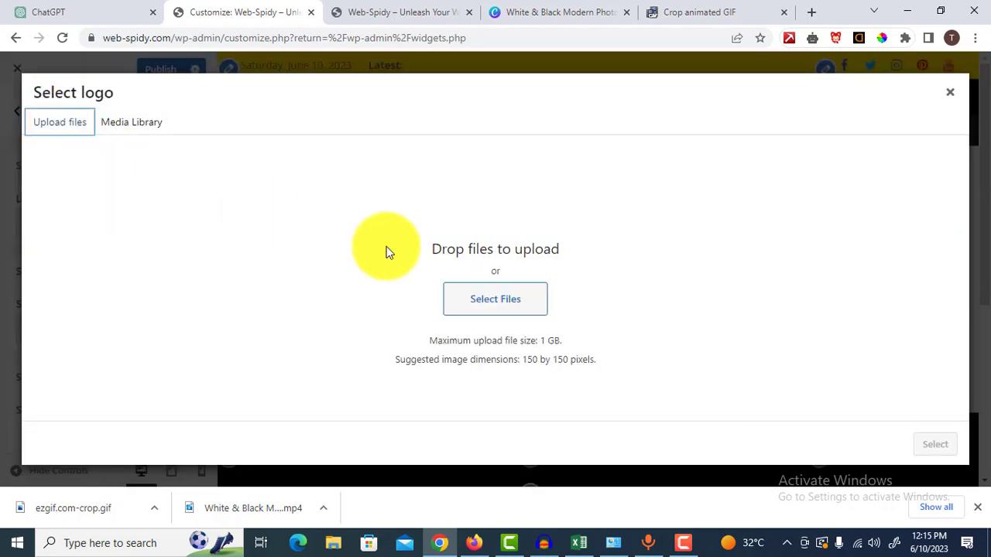
left_click(502, 301)
left_click(592, 226)
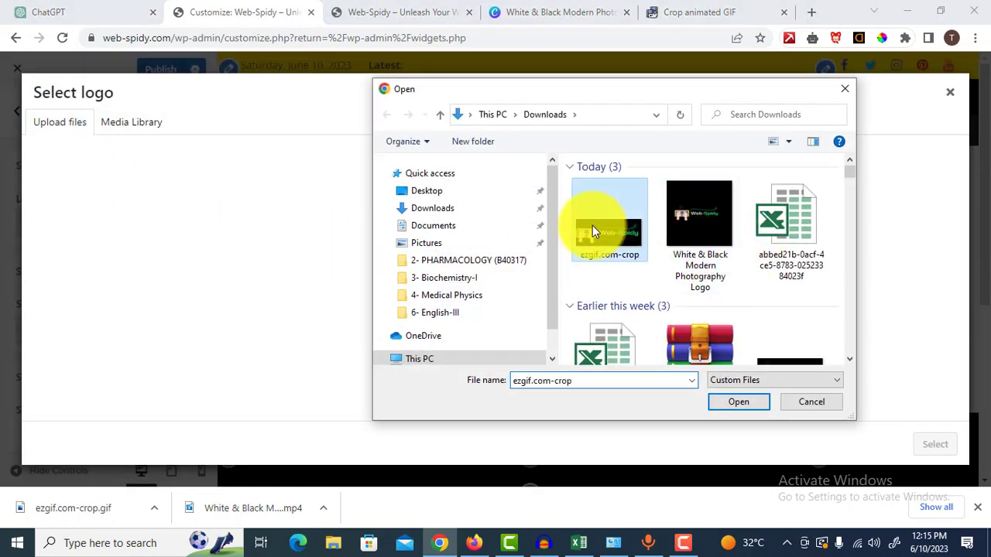
left_click(737, 402)
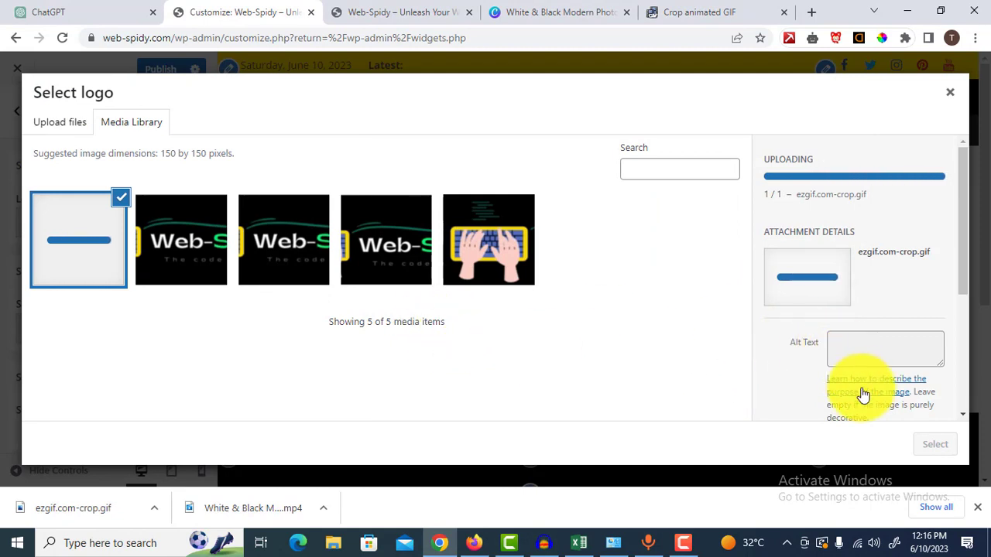
left_click(933, 443)
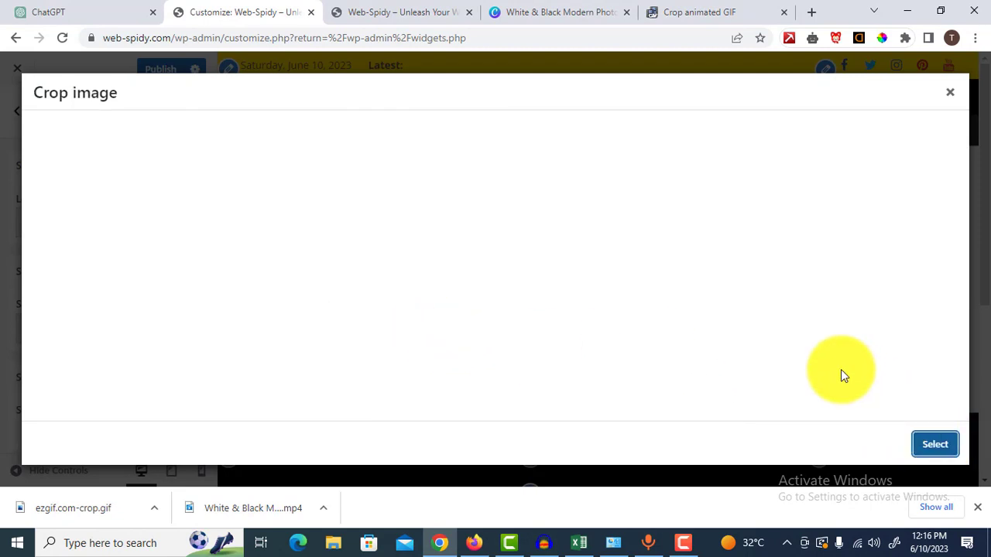
left_click(937, 451)
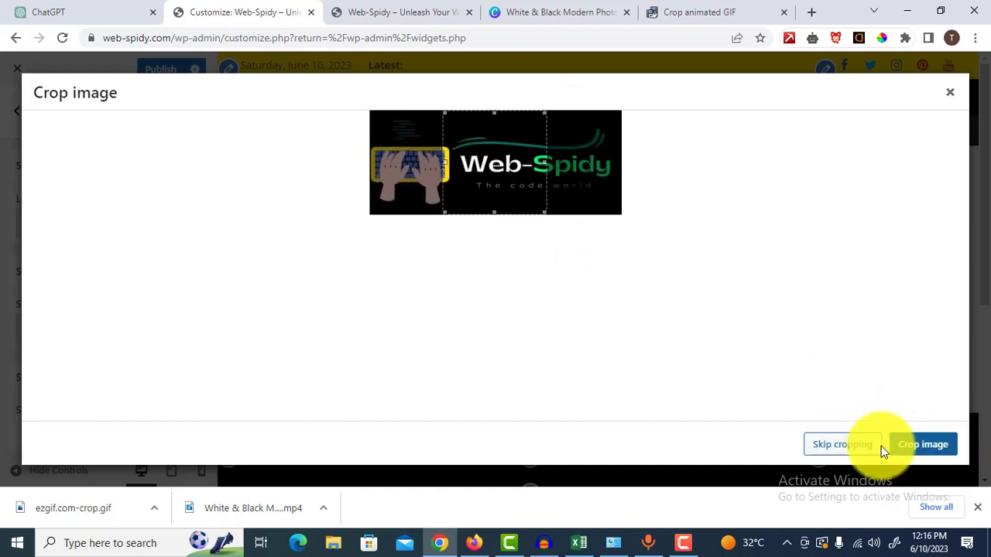
left_click(838, 444)
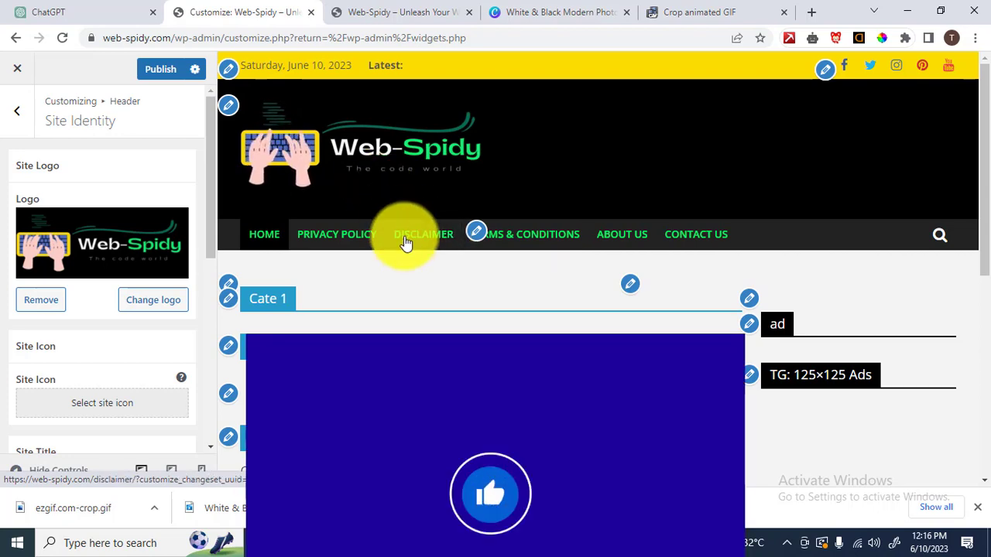
Step: Return to the Canva logo design, dismiss the finished-download notice, and select the design
left_click(549, 10)
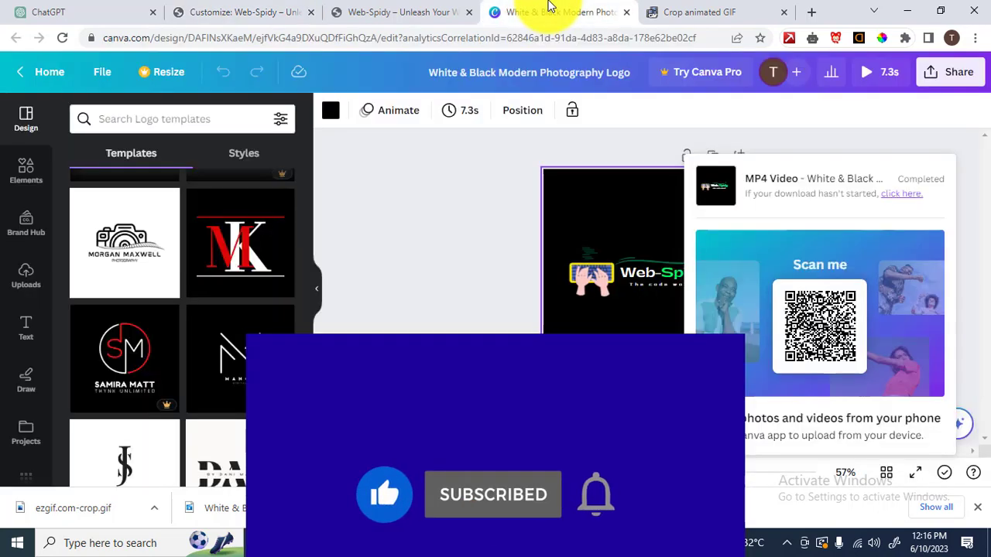
left_click(972, 268)
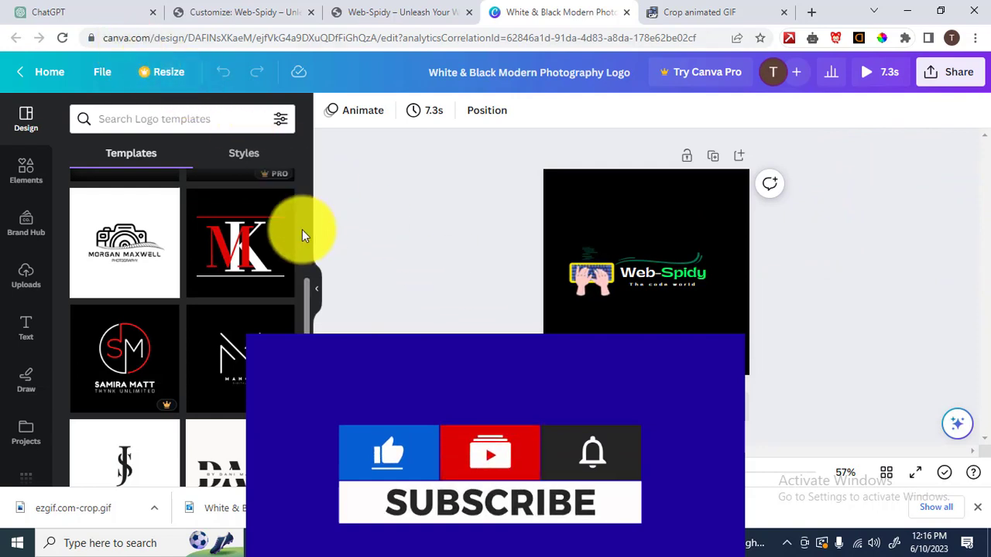
left_click(618, 224)
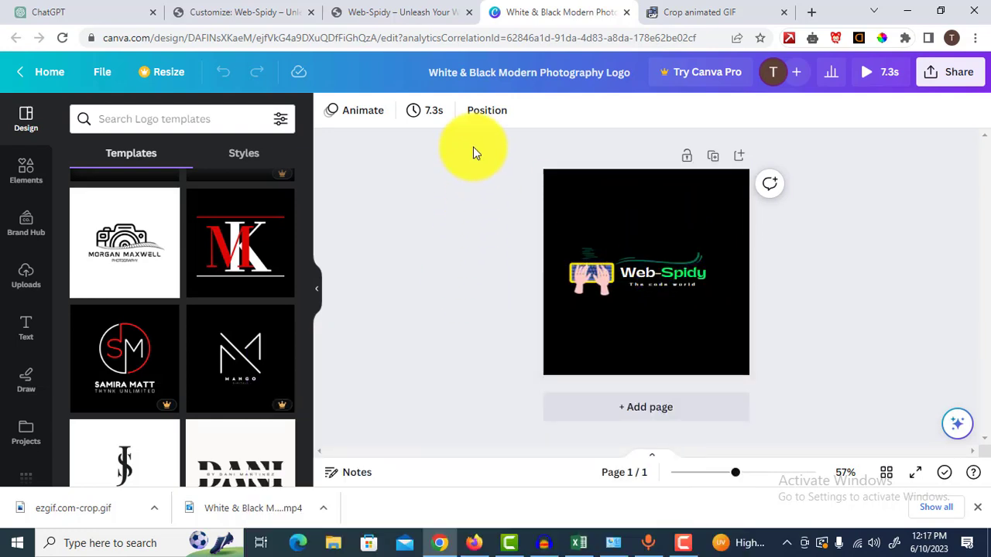
Step: Open and close the design's Share options, then go to the ezgif crop page
left_click(935, 78)
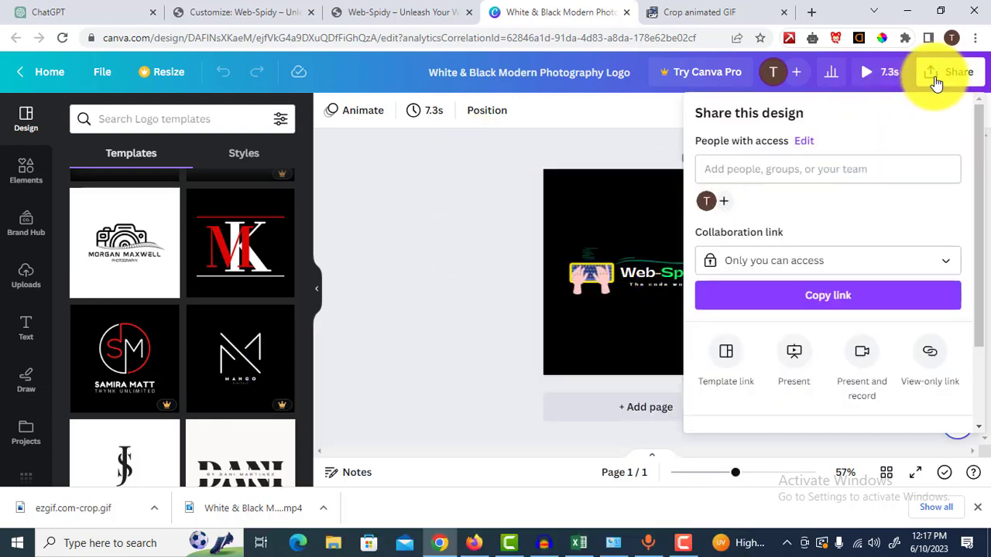
left_click(465, 225)
left_click(697, 11)
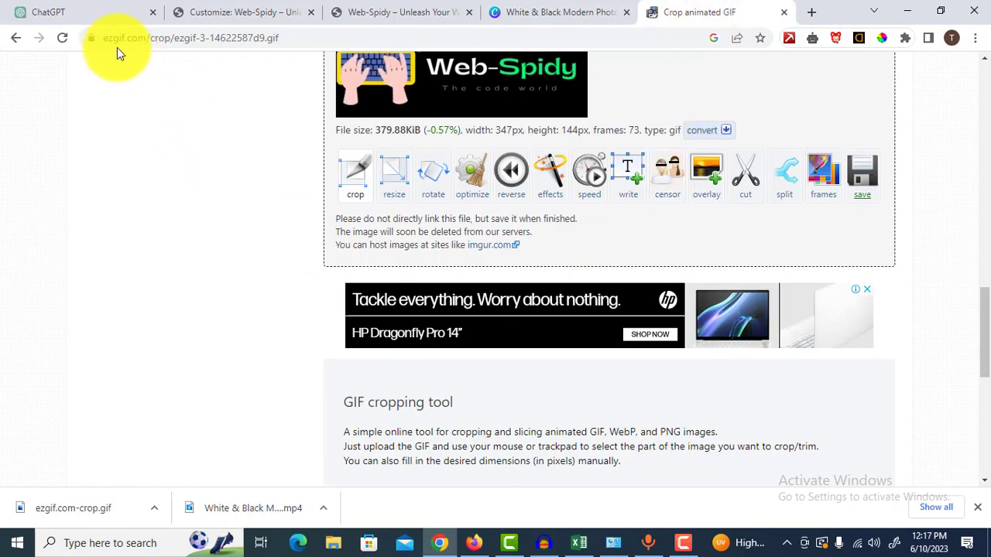
Step: Review the 347 × 144 px, 73-frame cropped Web-Spidy GIF on ezgif's result page
scroll(457, 241, "up", 4)
scroll(587, 319, "up", 3)
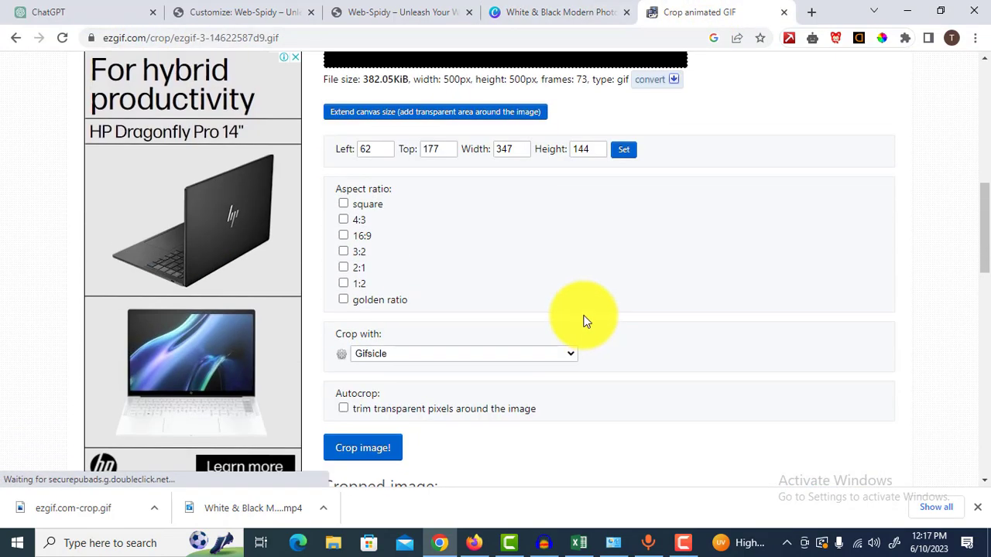
scroll(584, 317, "down", 5)
scroll(648, 309, "up", 3)
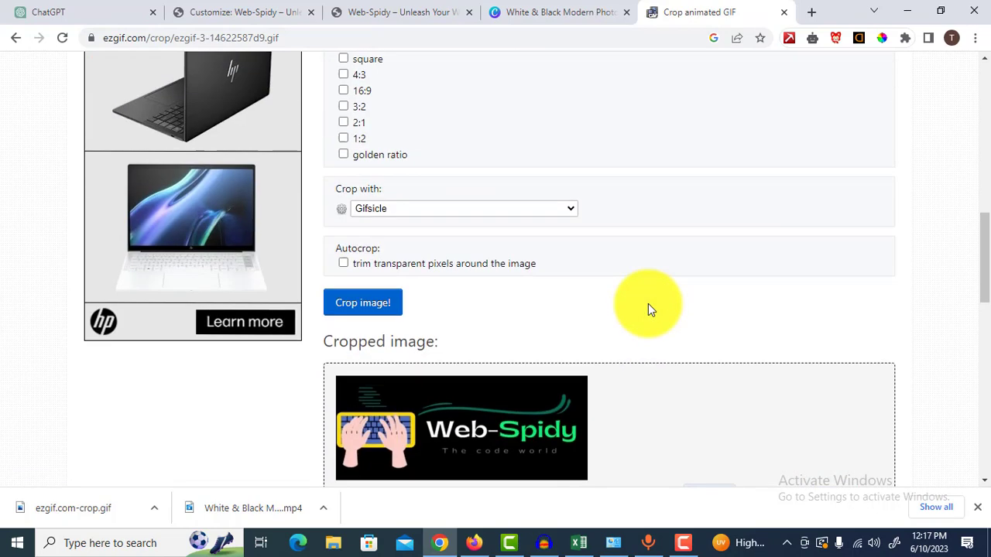
scroll(434, 315, "down", 3)
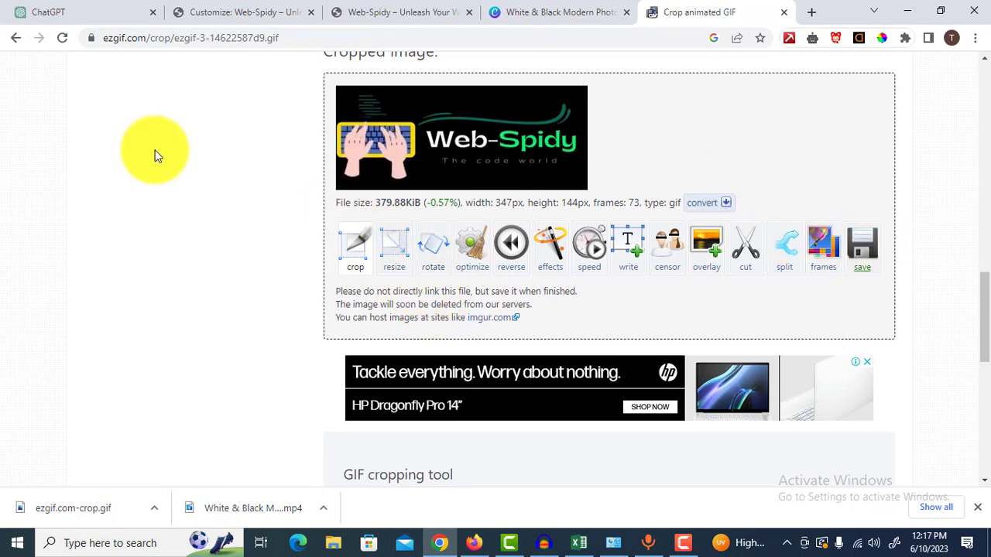
Step: Check the Web-Spidy logo in the live homepage header, comparing against the site Customizer
left_click(409, 11)
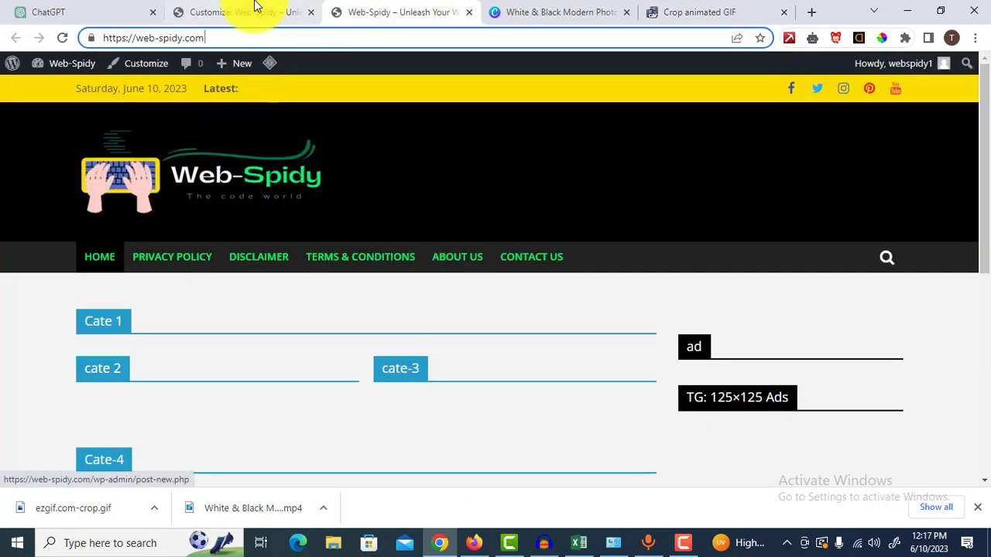
left_click(256, 10)
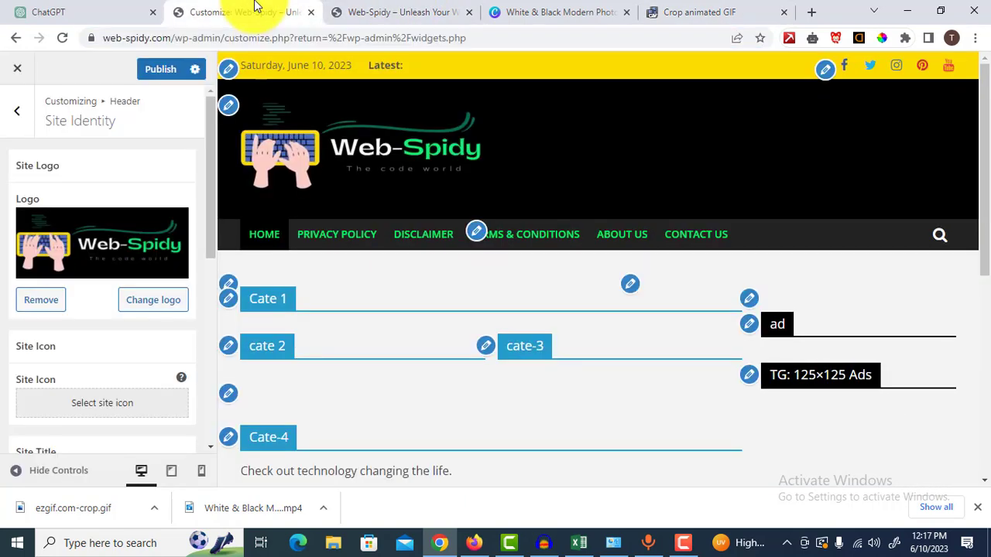
left_click(355, 7)
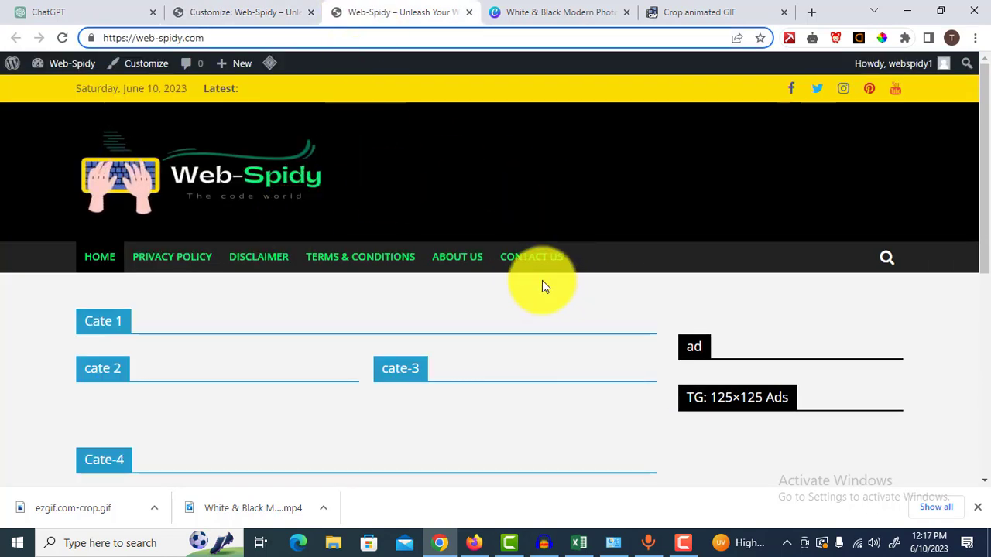